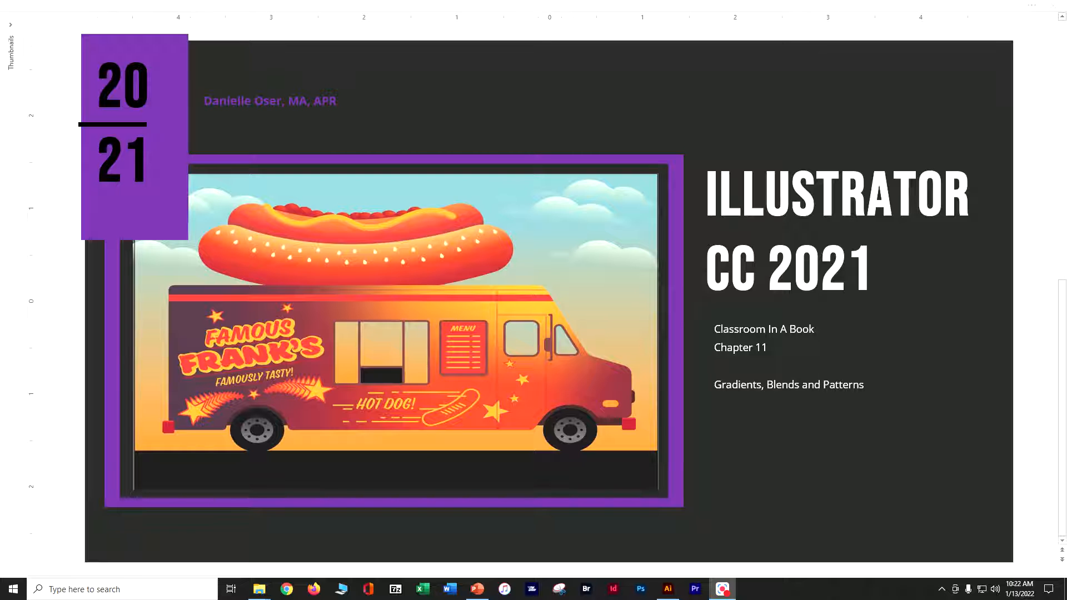
Switch to Illustrator and view the finished artwork in L11_end1.ai and L11_end2.ai
left_click(1054, 5)
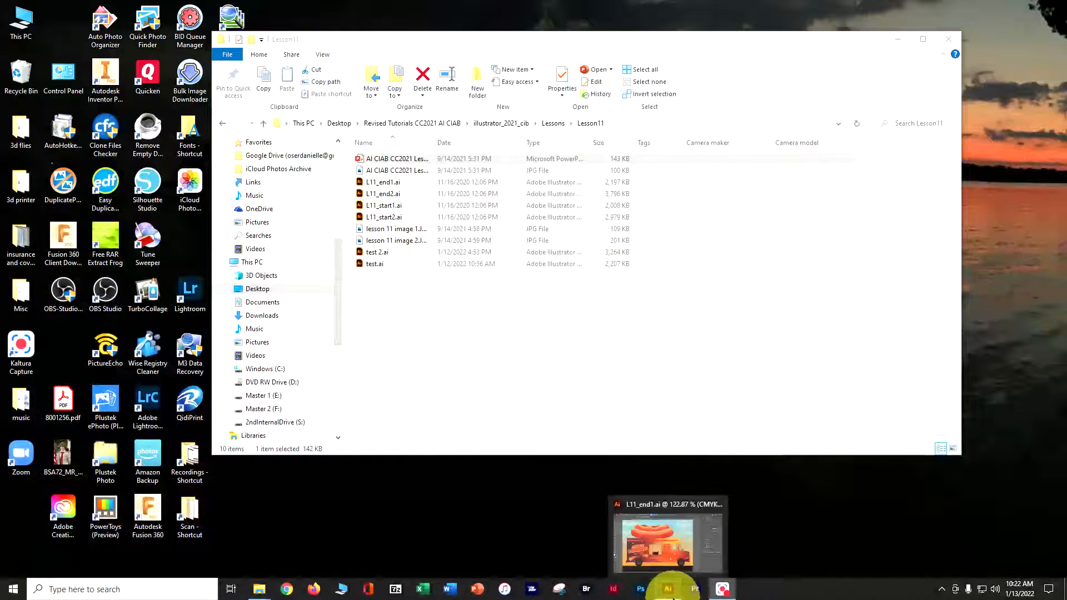
left_click(670, 590)
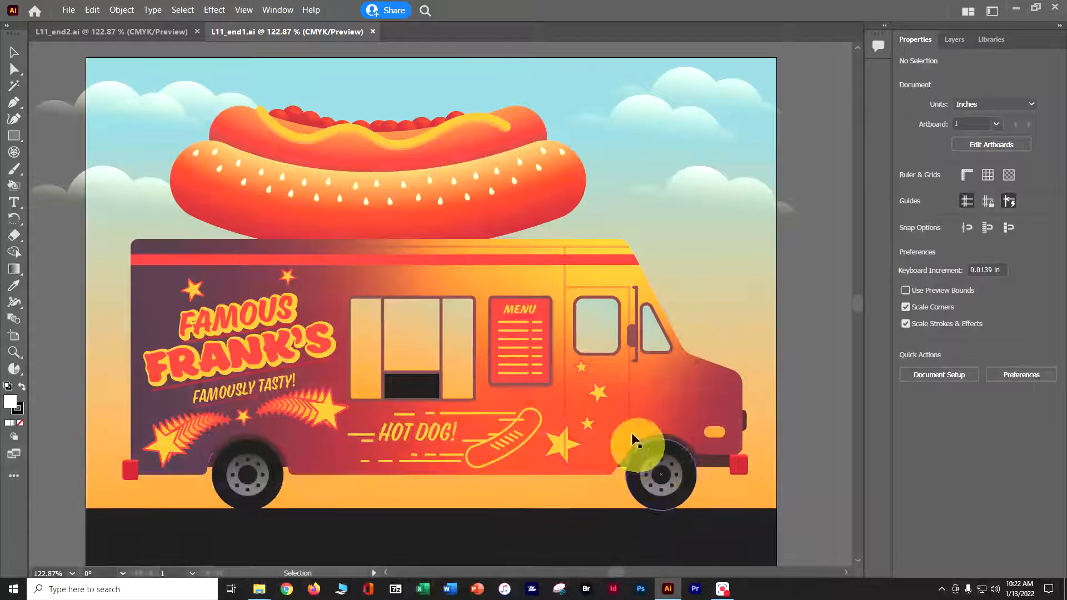
left_click(82, 33)
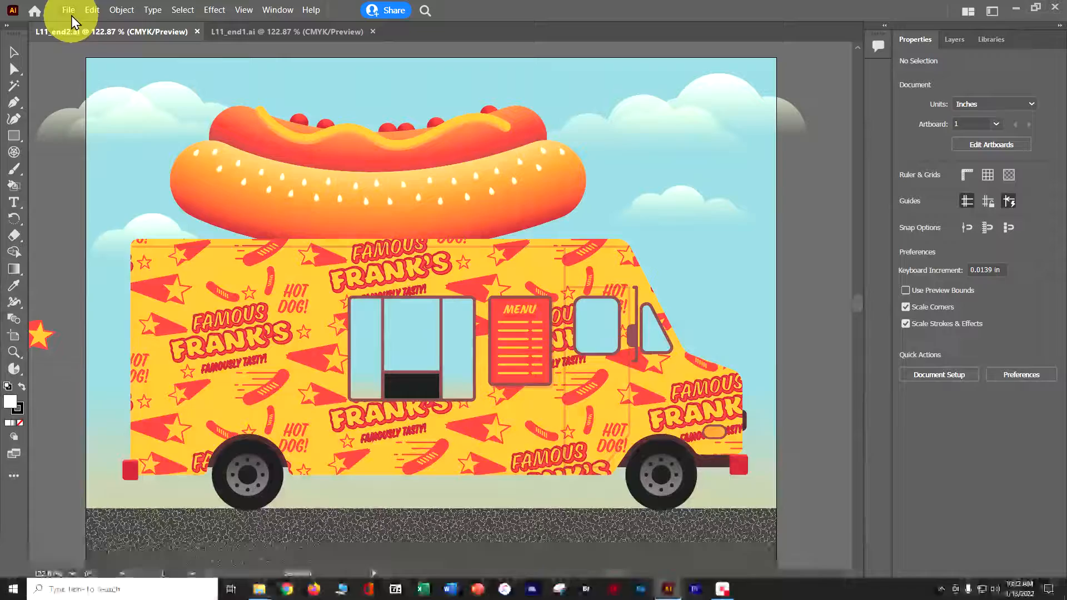
Open the L11_start1.ai file from the Lesson11 folder
left_click(69, 12)
left_click(87, 48)
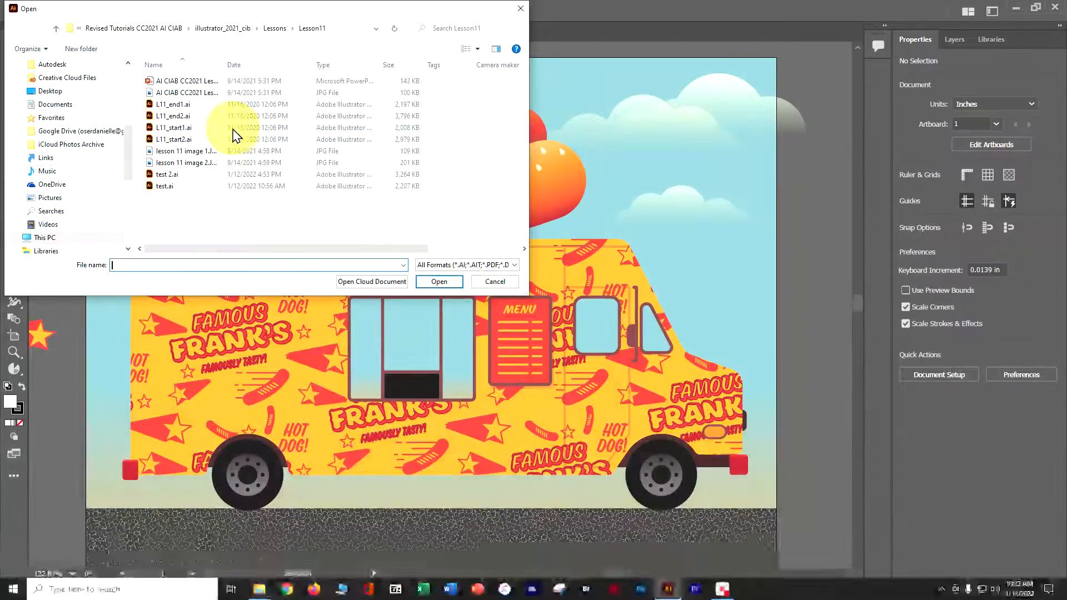
left_click(237, 117)
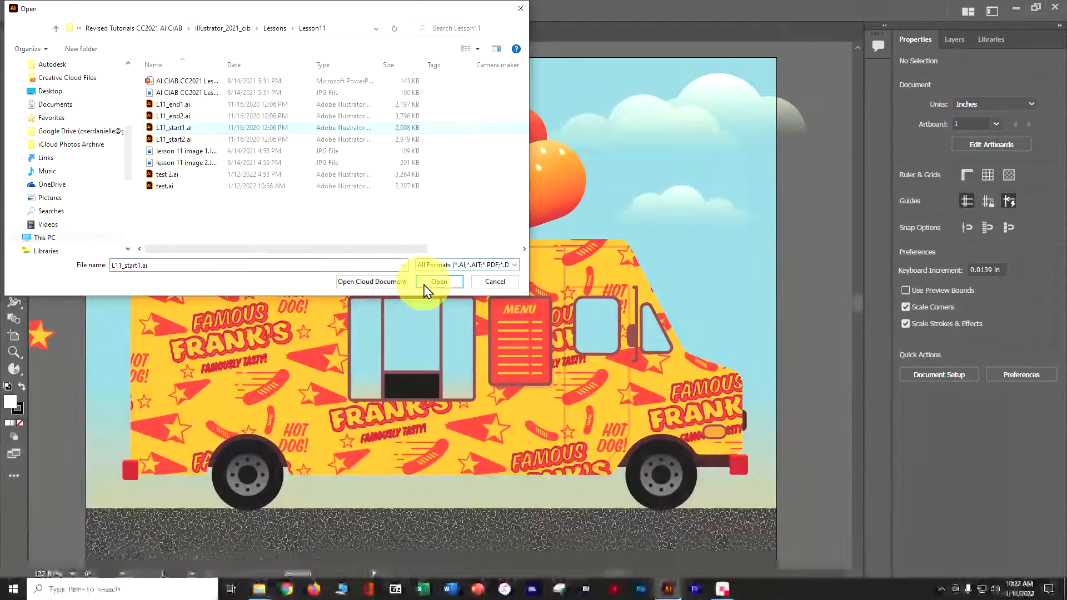
left_click(425, 283)
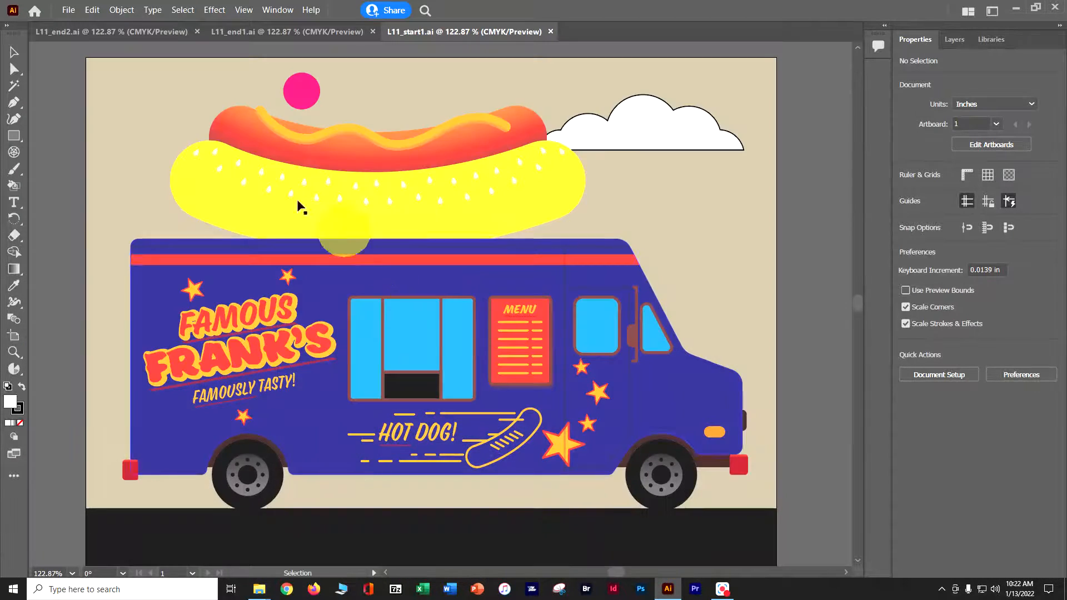
Save the document in the Lesson11 folder as an Illustrator file named with the author's name prefix followed by "_ai ciab ch 11 truck 1"
left_click(70, 11)
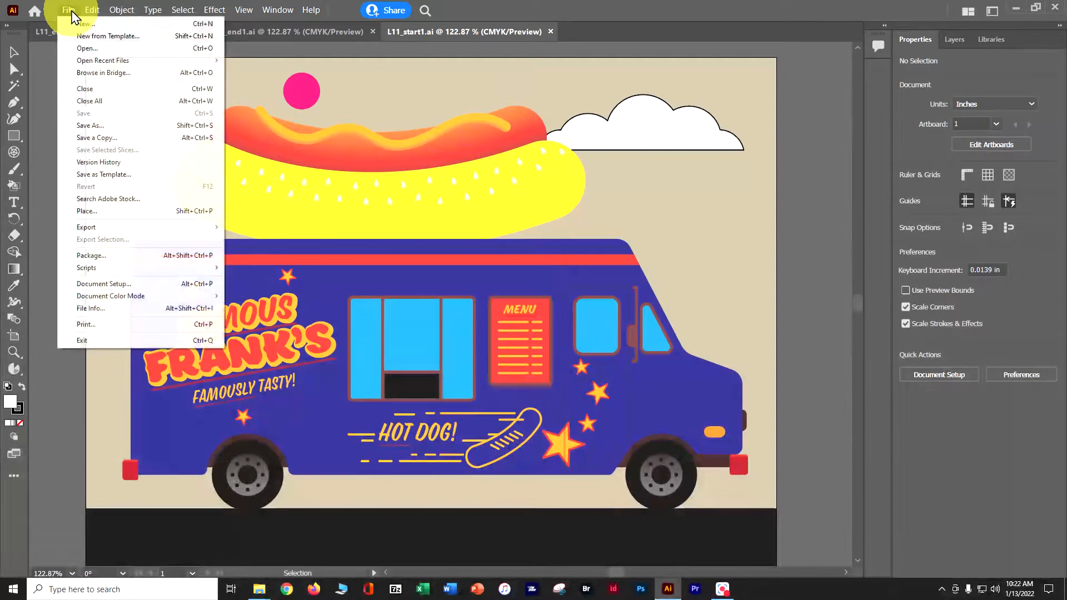
left_click(94, 126)
left_click(440, 352)
type("doser_ai ciab")
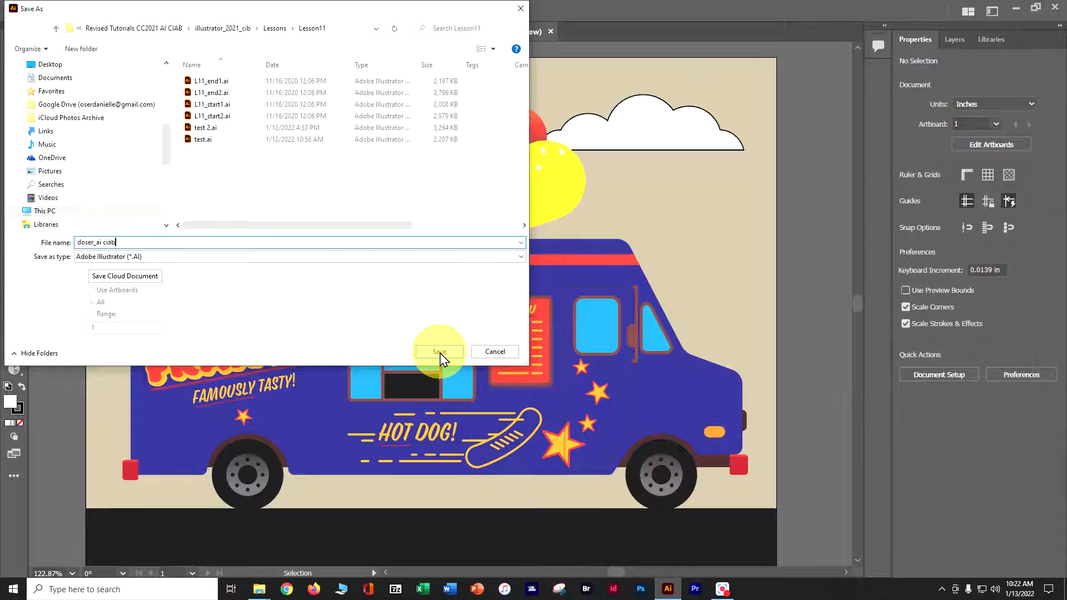
type(" ch 11 truck 1")
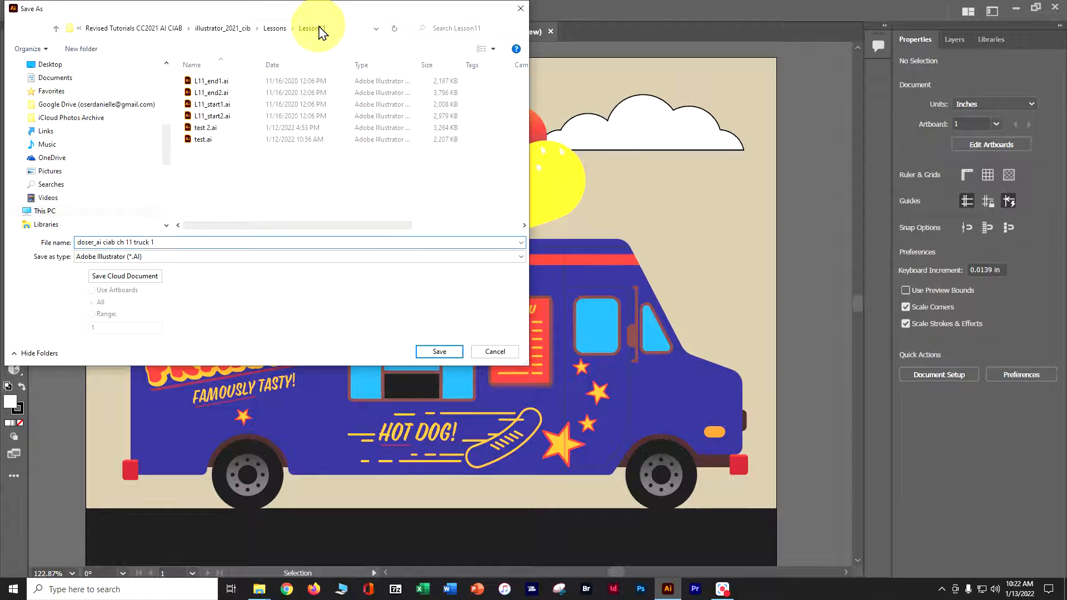
left_click(437, 356)
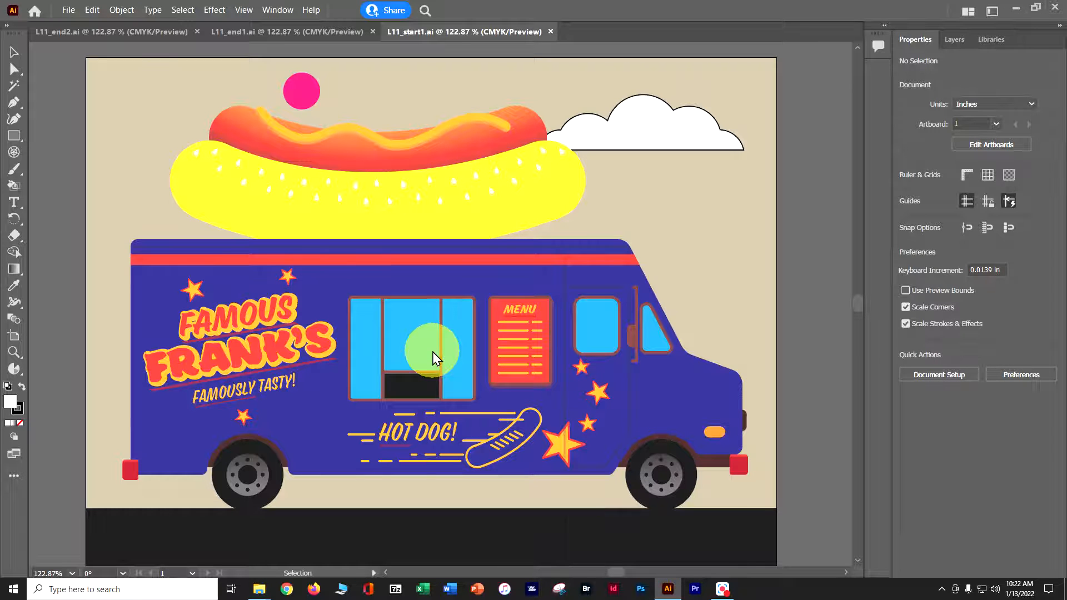
left_click(618, 532)
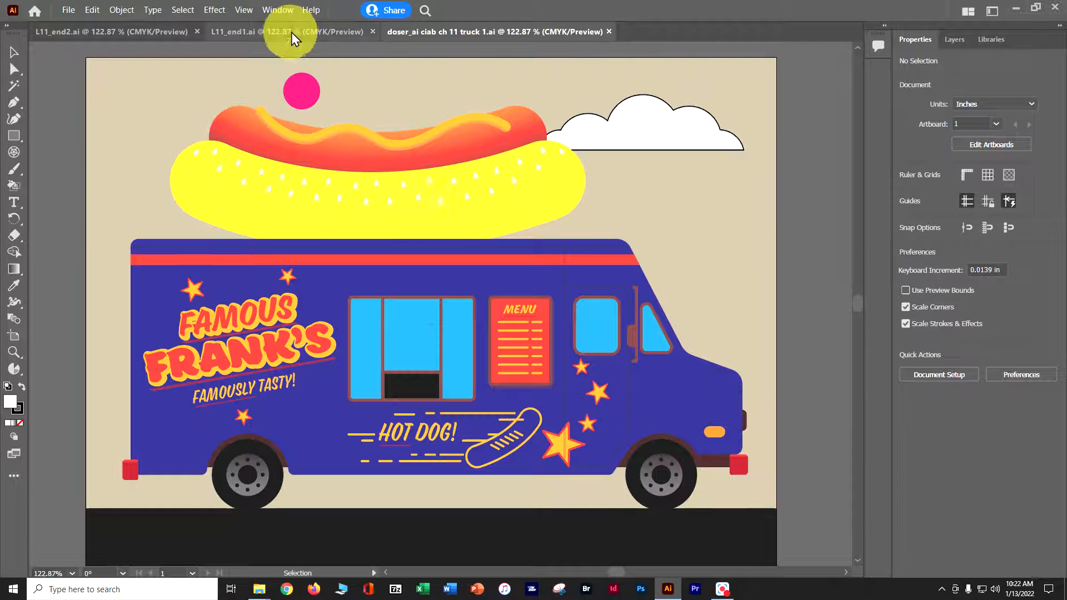
Reset the Essentials workspace
left_click(289, 14)
mouse_move(340, 62)
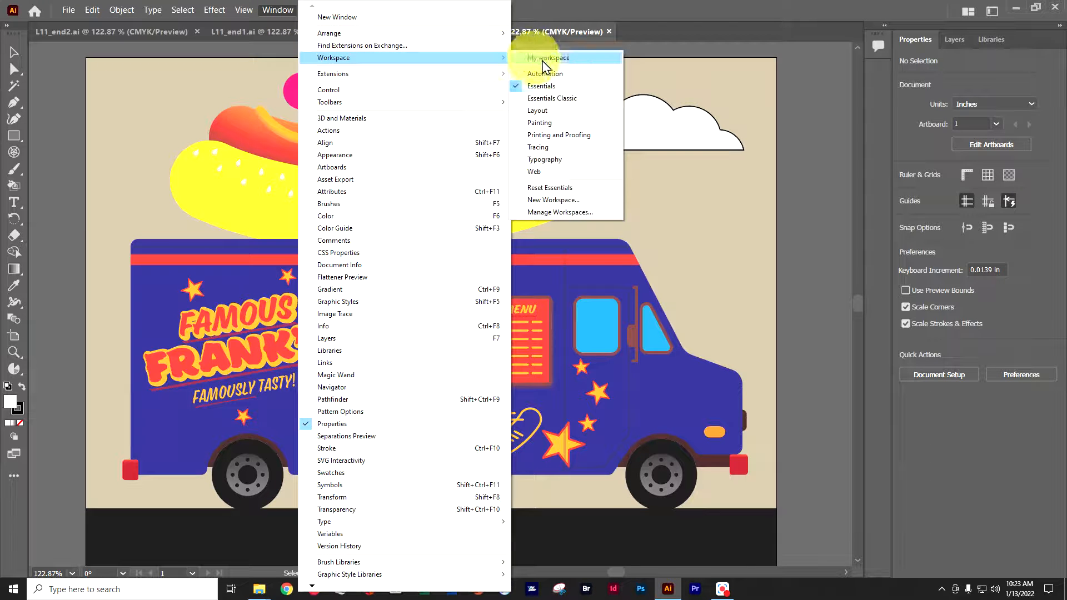
left_click(562, 188)
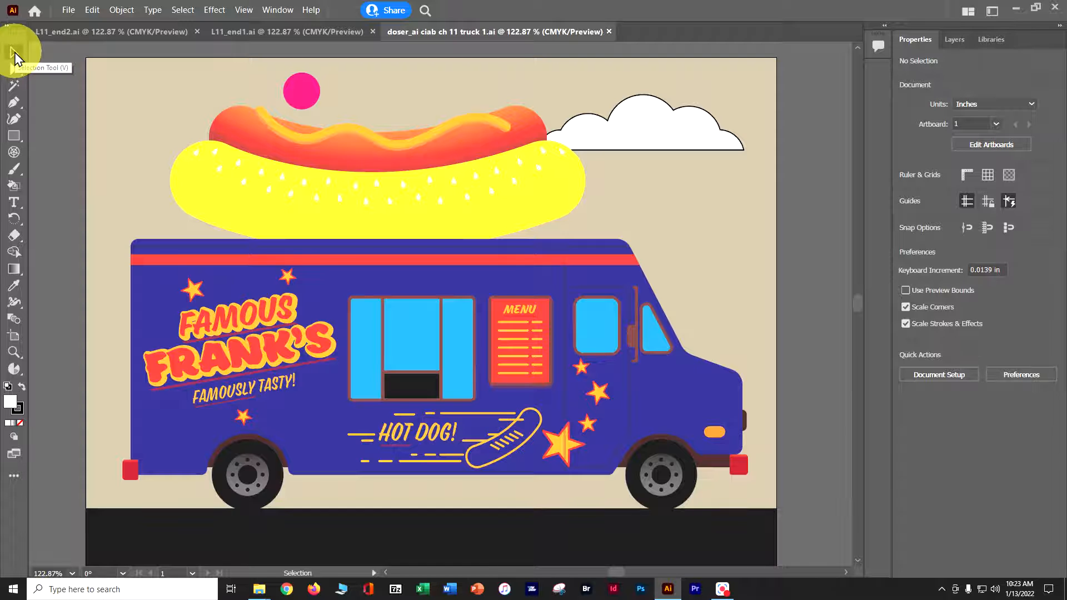
Fill the beige background rectangle with the White, Black gradient swatch
left_click(95, 63)
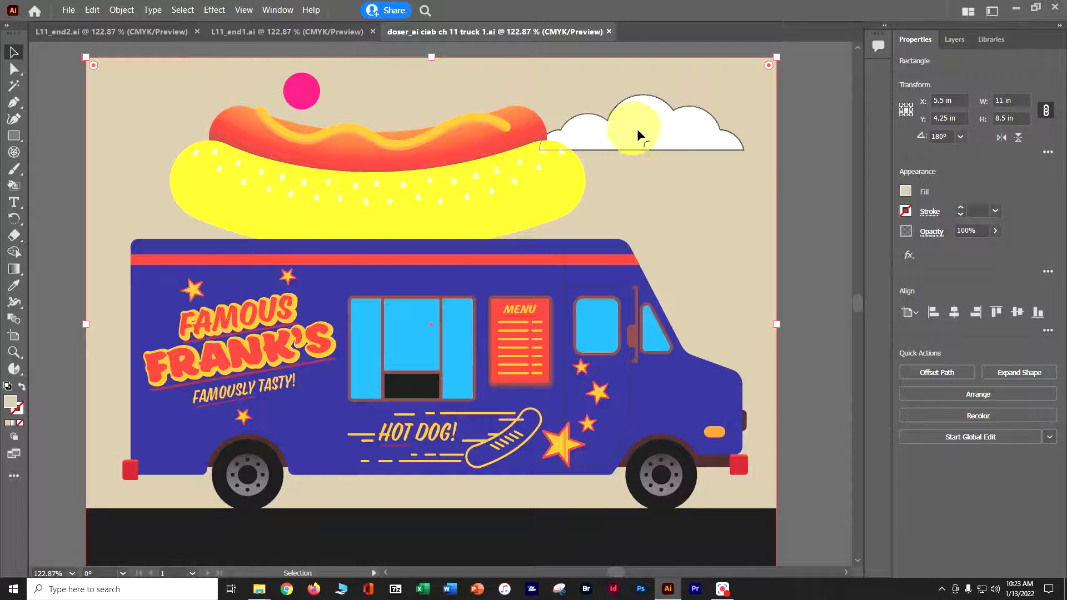
left_click(905, 192)
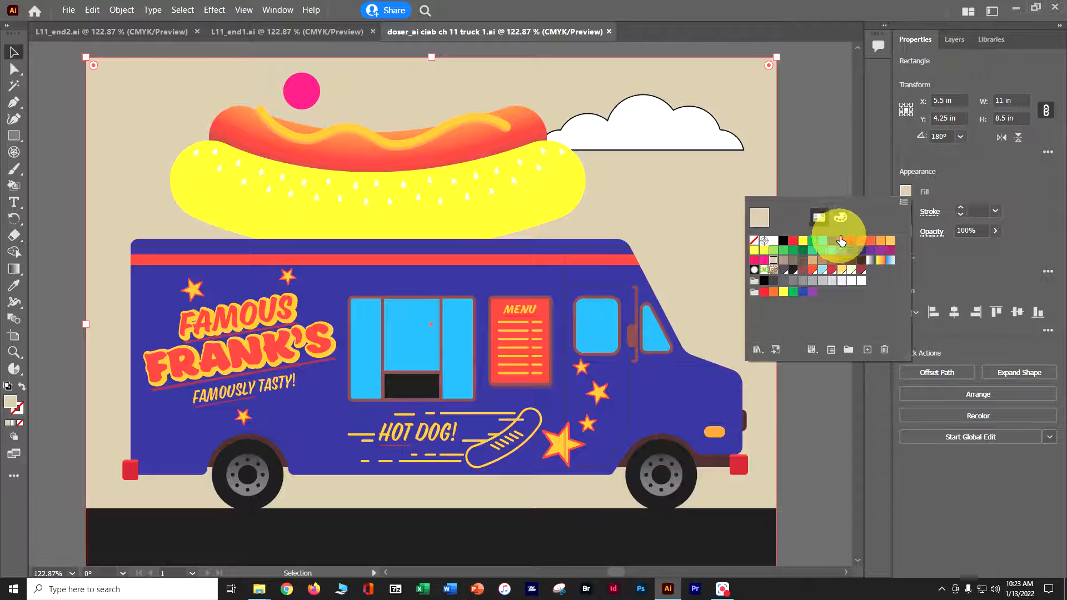
left_click(871, 267)
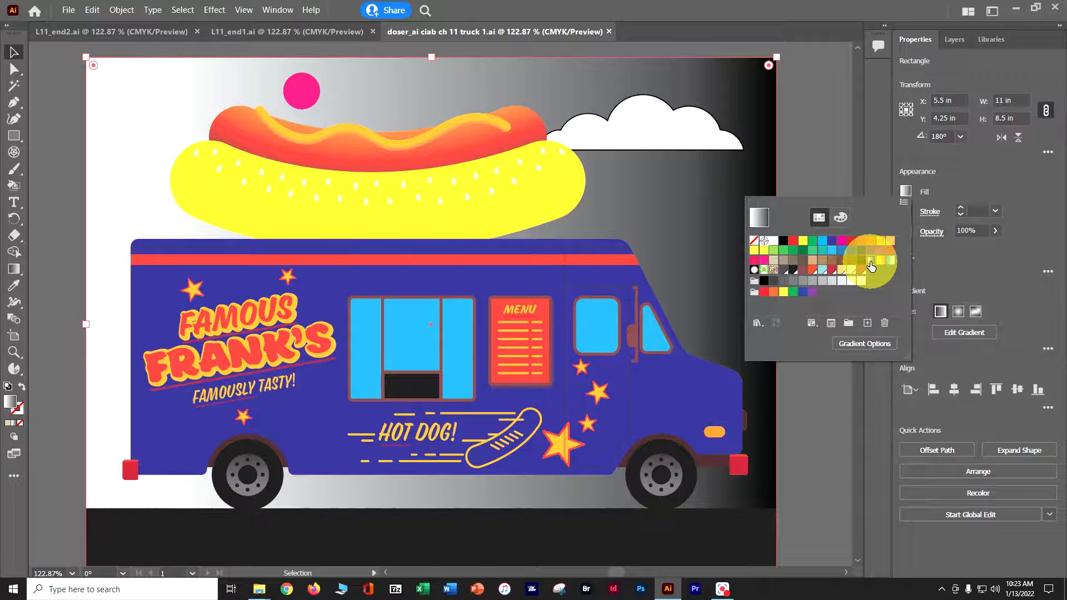
Change the black color stop of the background gradient to orange with CMYK values C 0, M 49, Y 100, K 0
left_click(854, 345)
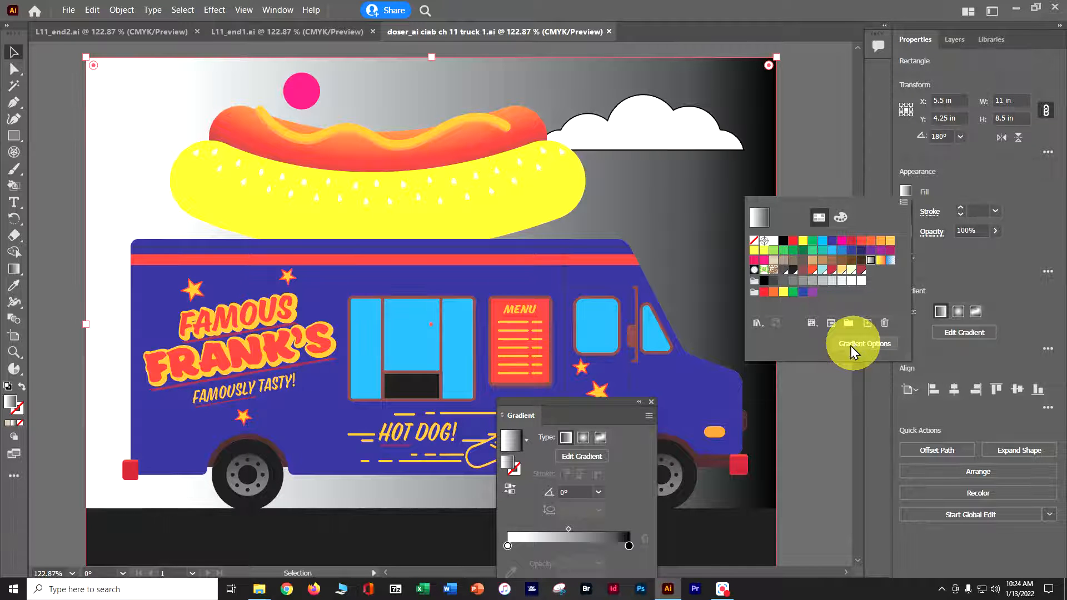
left_click(629, 547)
double_click(628, 547)
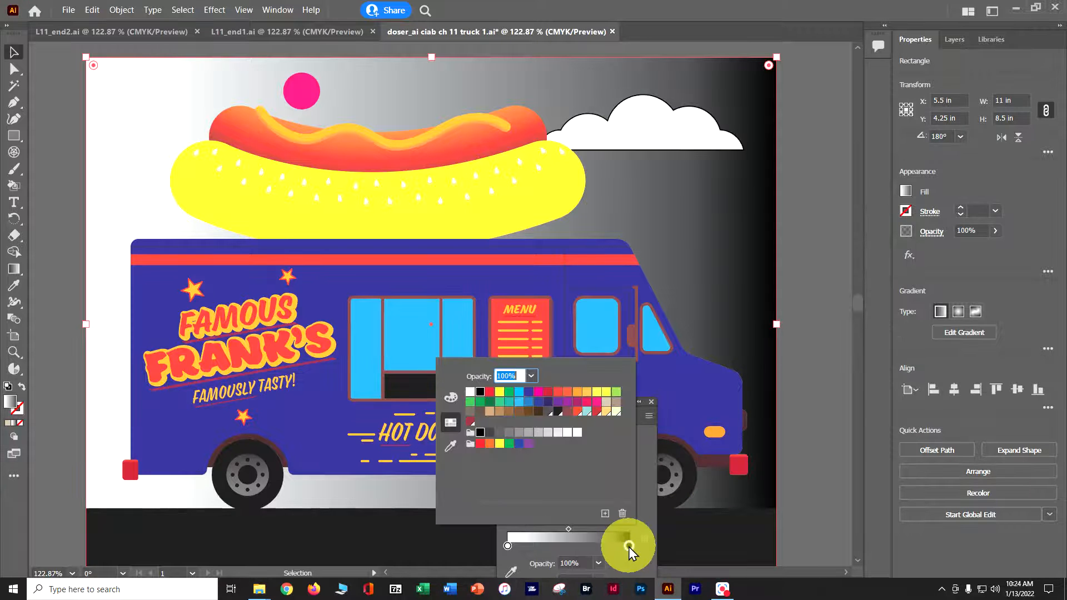
left_click(451, 398)
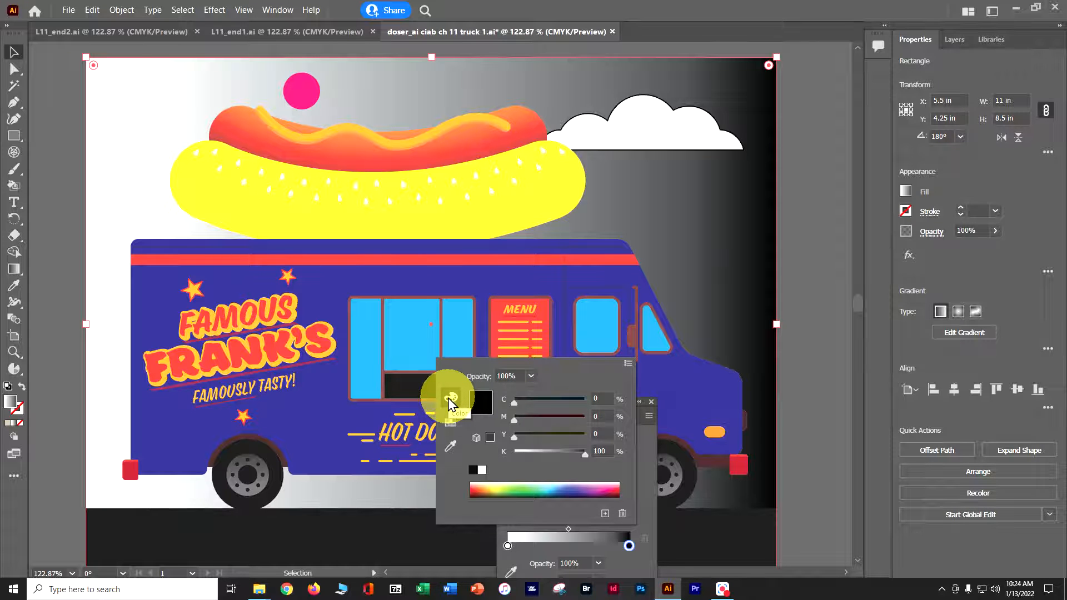
left_click(600, 412)
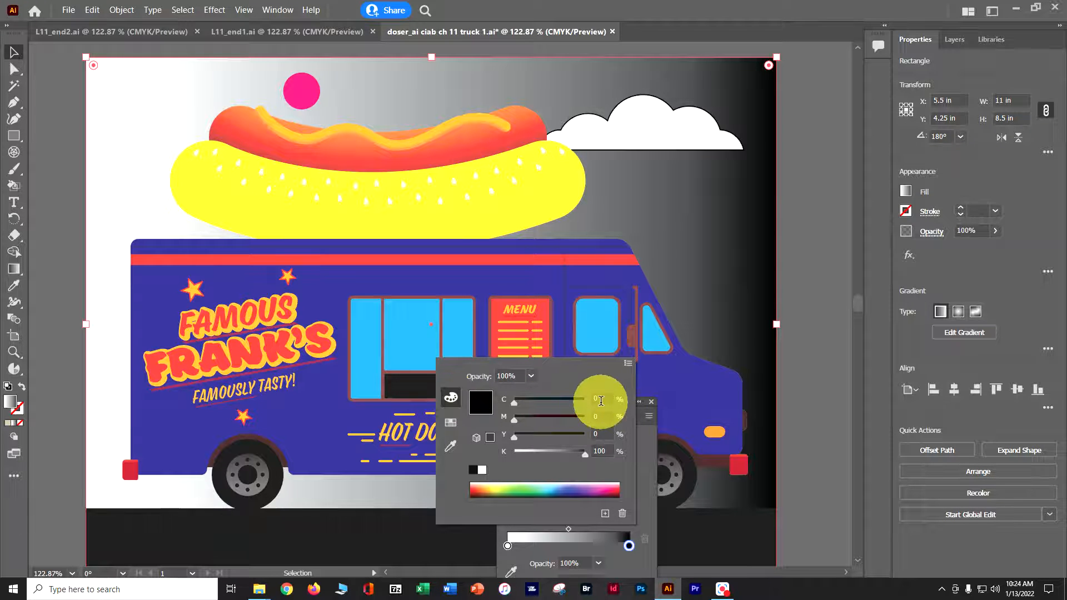
left_click_drag(600, 412, 570, 405)
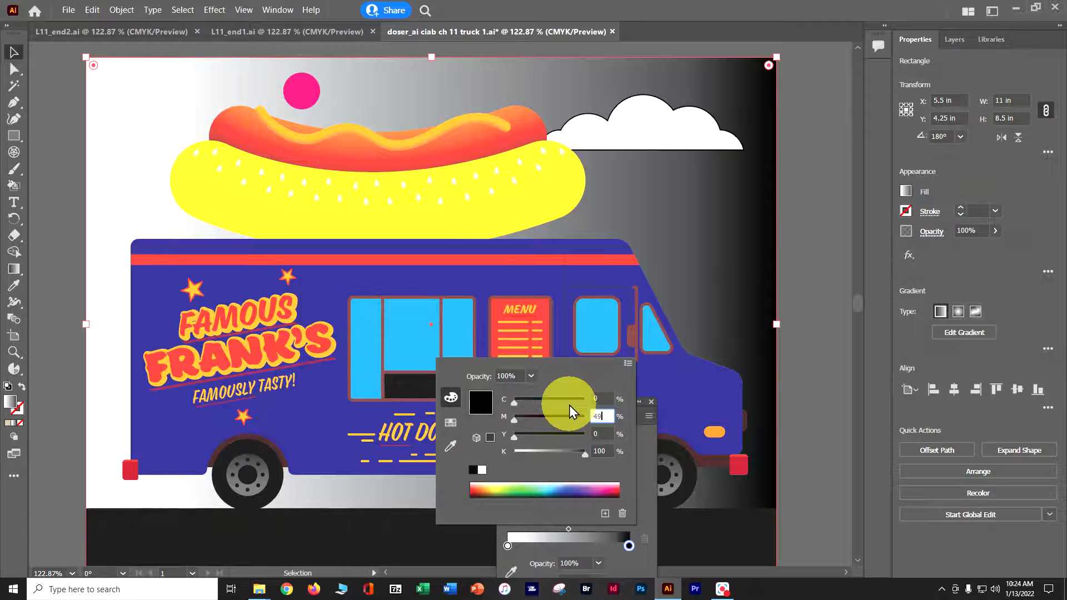
key("Tab")
type("100")
key("Tab")
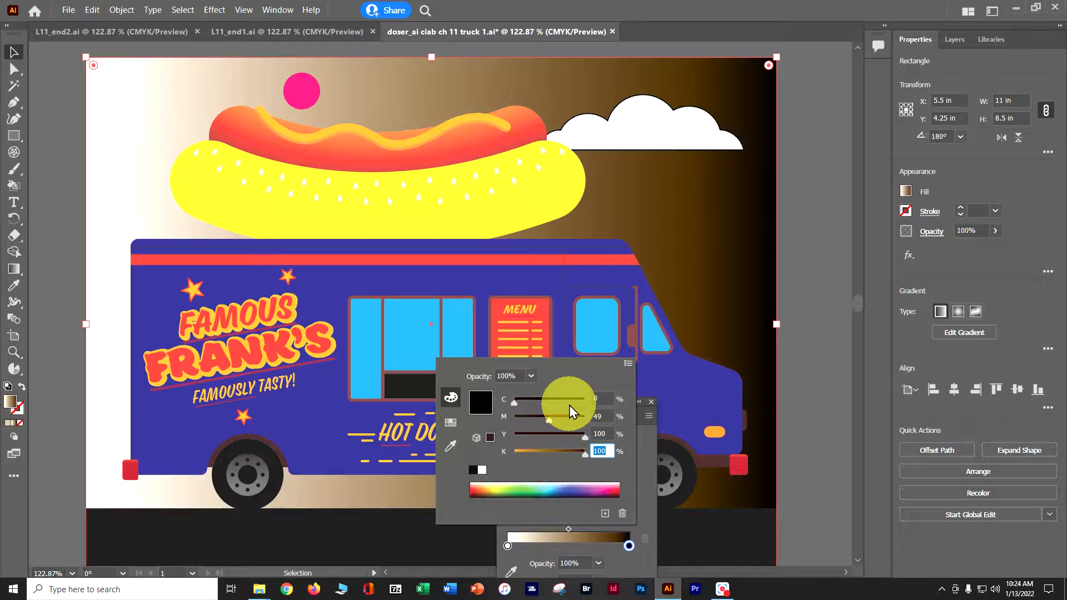
type("0")
key("Tab")
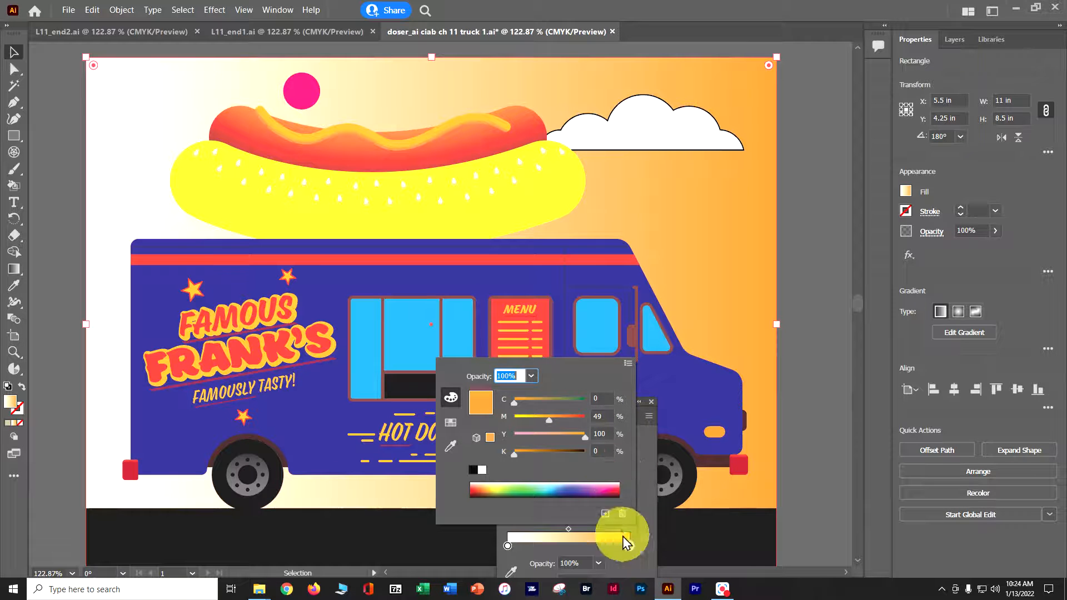
left_click(669, 599)
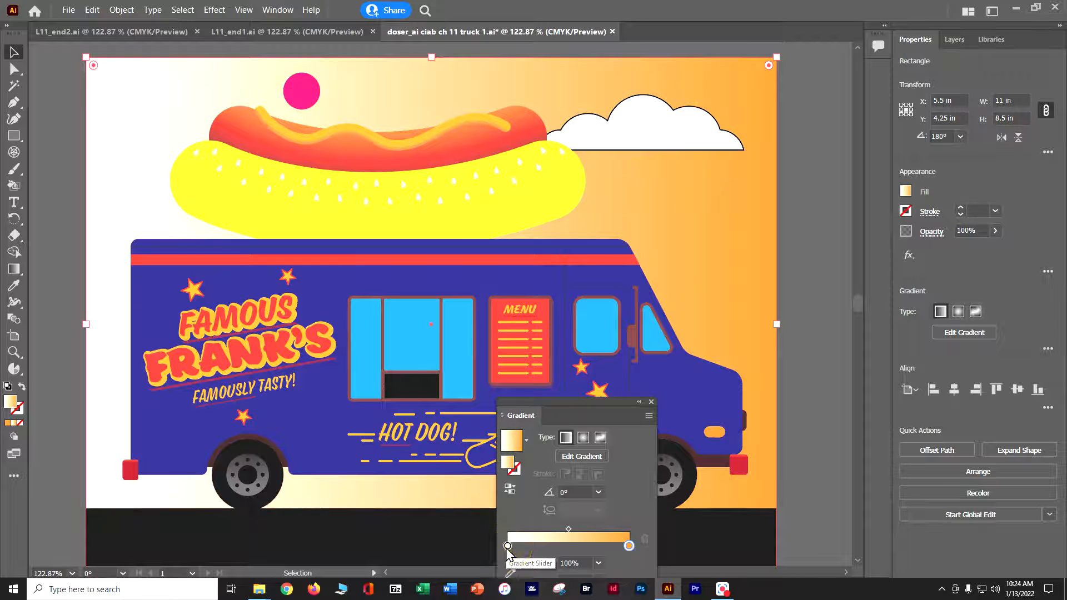
Apply the Light blue swatch to the white color stop of the background gradient
double_click(507, 546)
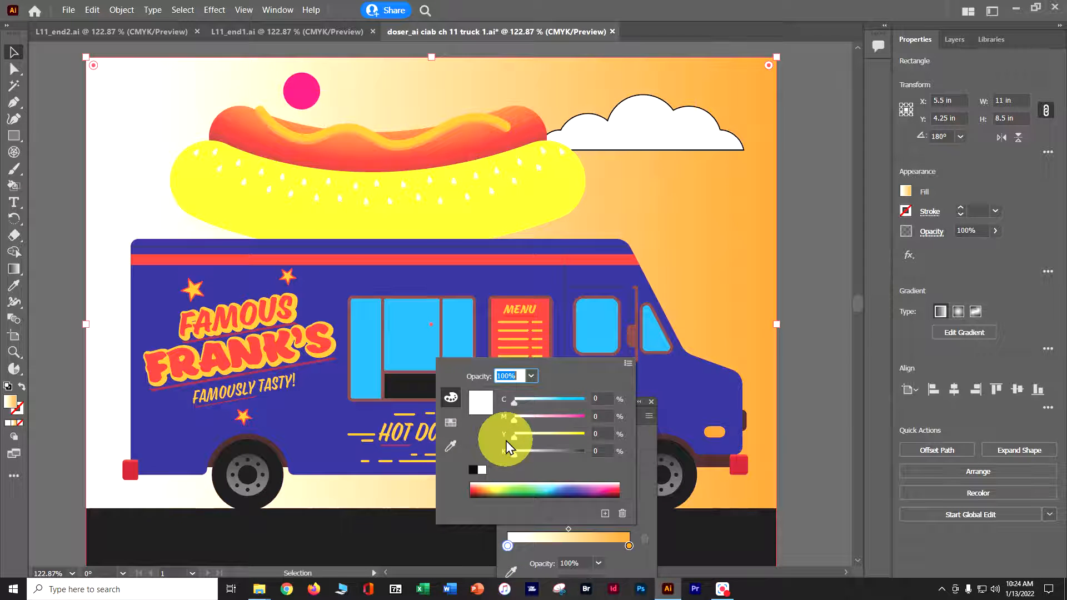
left_click(451, 422)
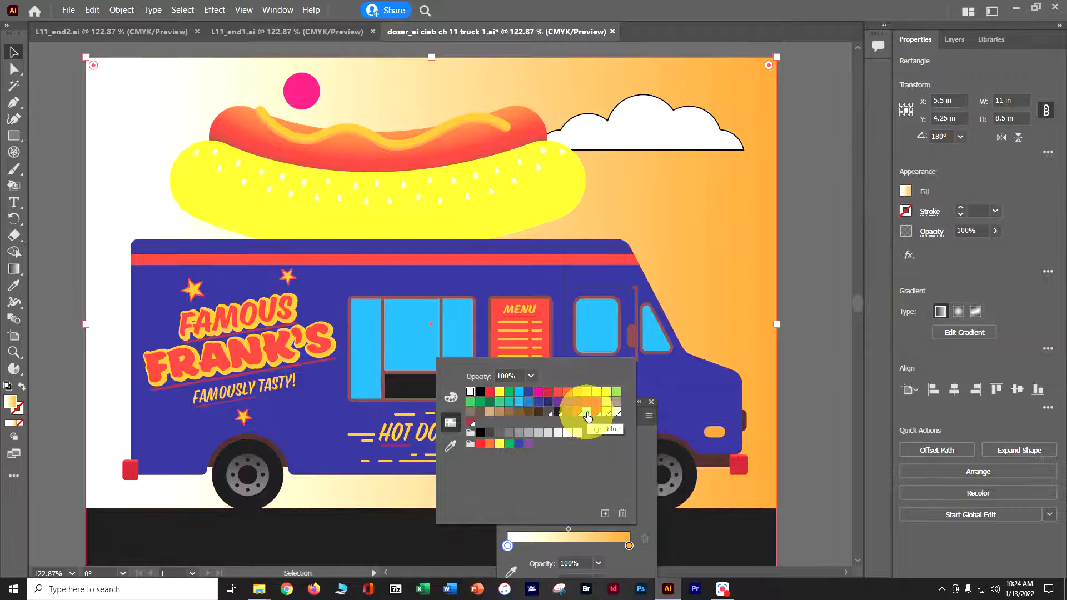
left_click(588, 412)
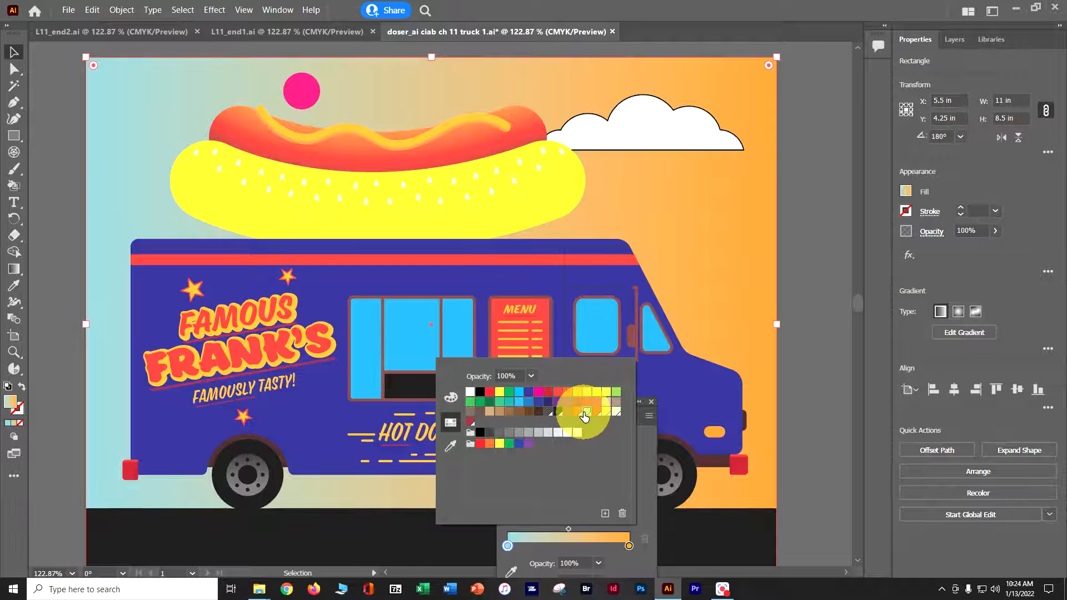
key("Escape")
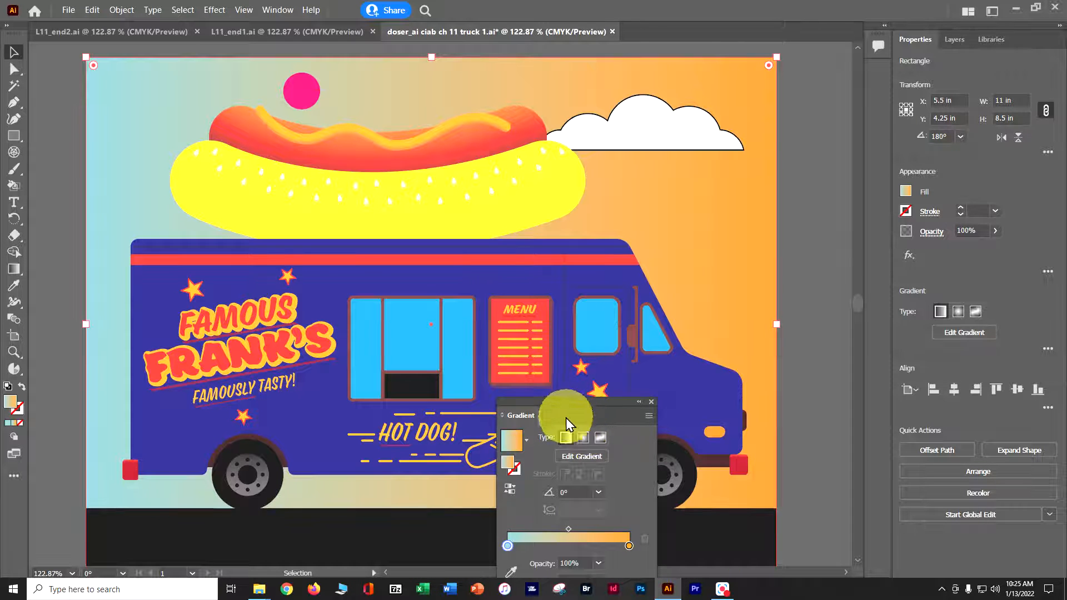
Save the blue-to-orange background gradient as a new swatch and close the gradient settings
left_click_drag(569, 407, 709, 125)
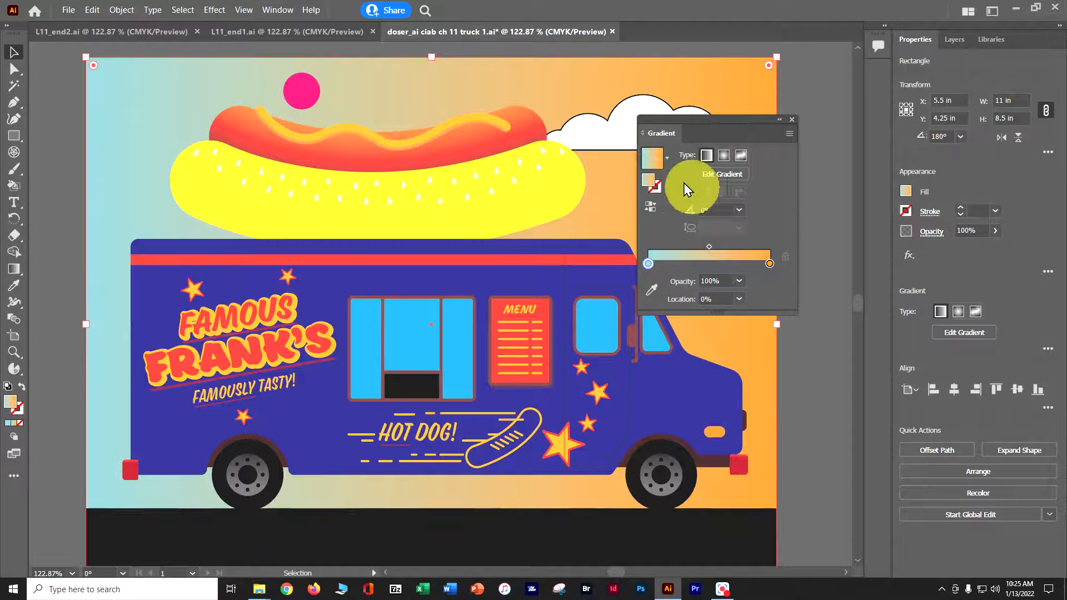
left_click(667, 160)
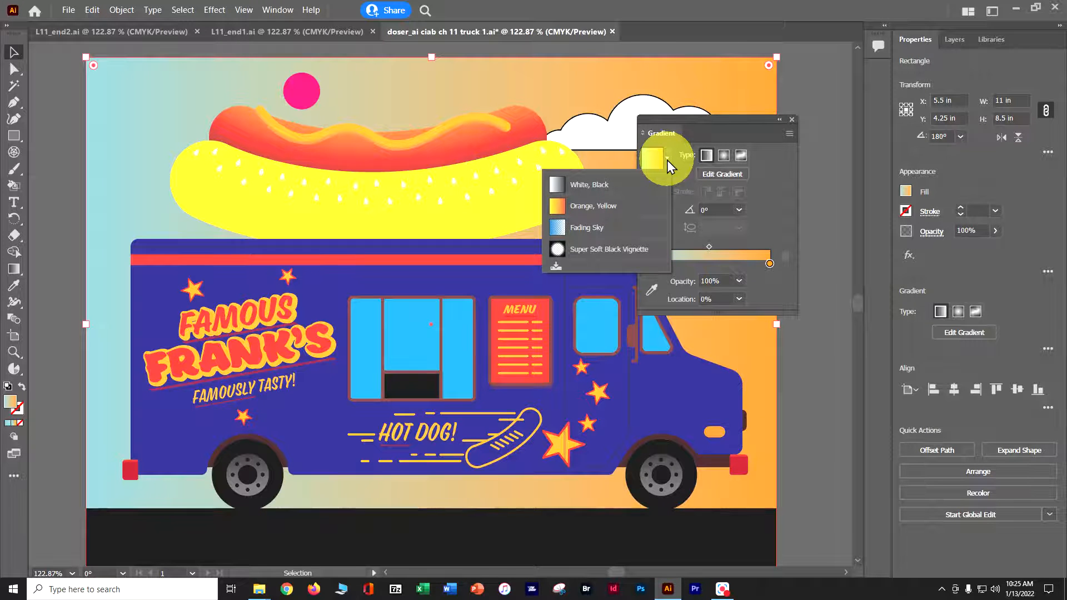
left_click(555, 268)
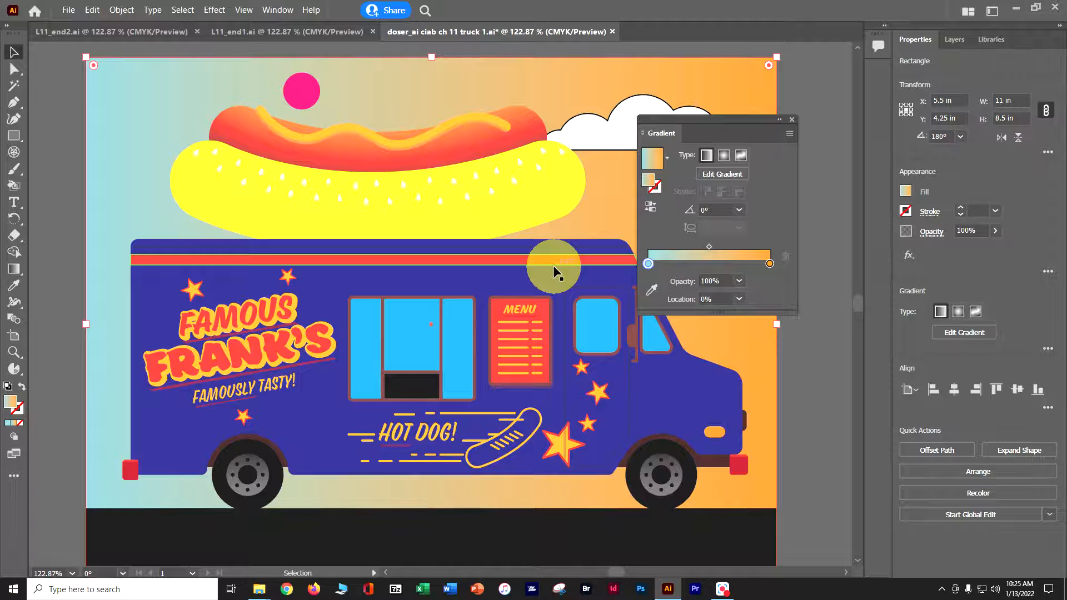
left_click(792, 120)
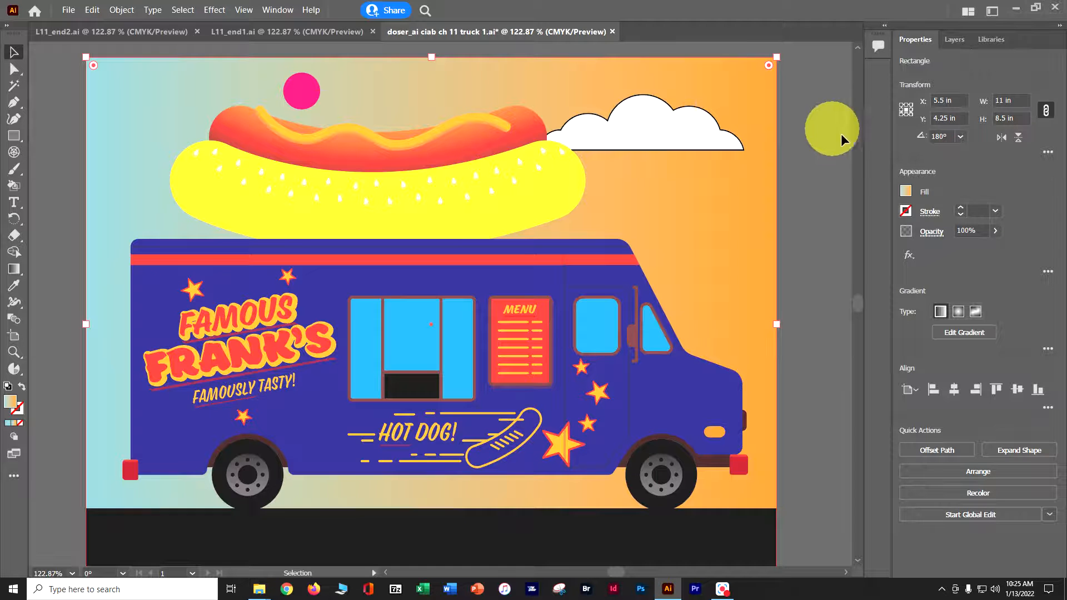
Rename the saved blue-to-orange gradient swatch as Background
left_click(905, 193)
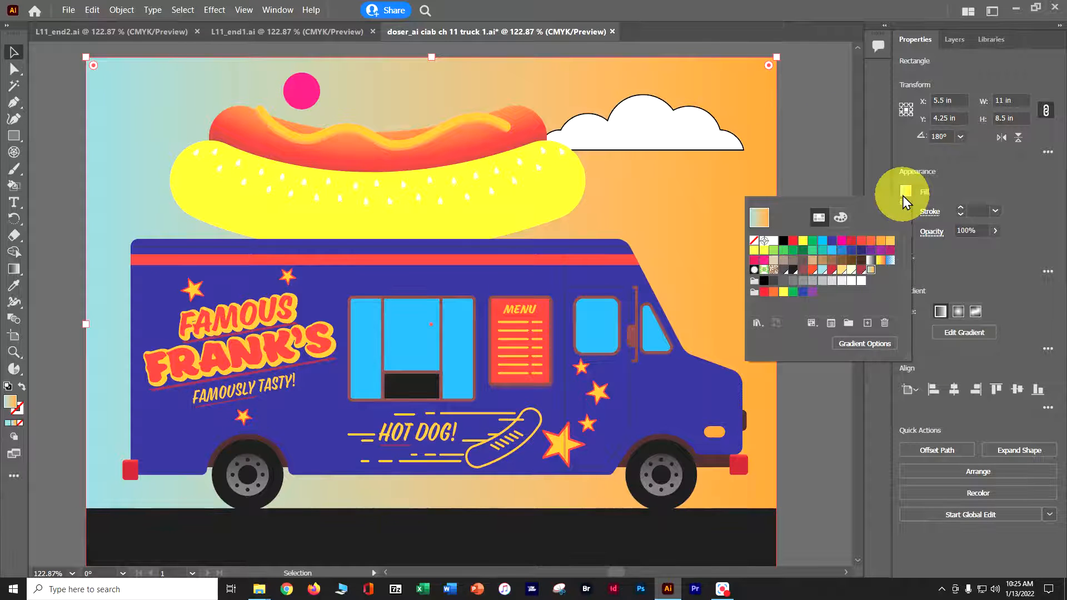
double_click(871, 271)
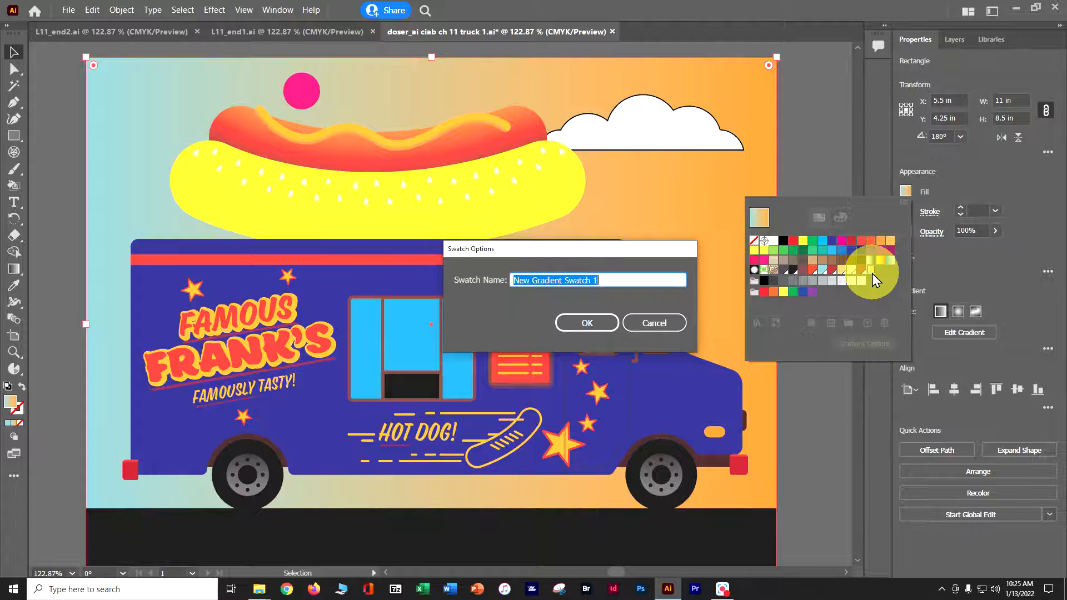
type("Background")
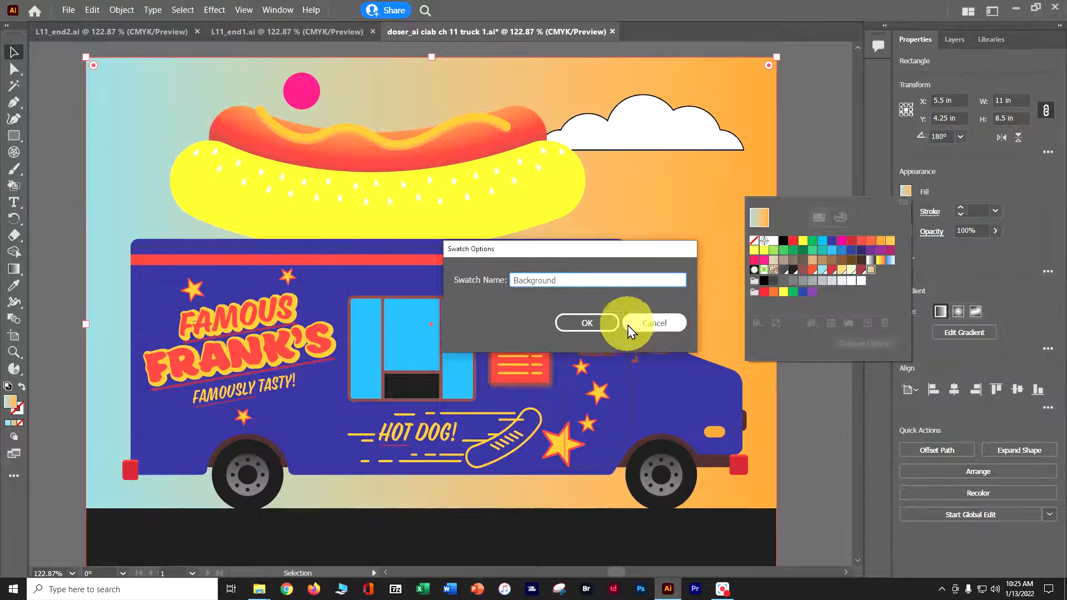
left_click(603, 326)
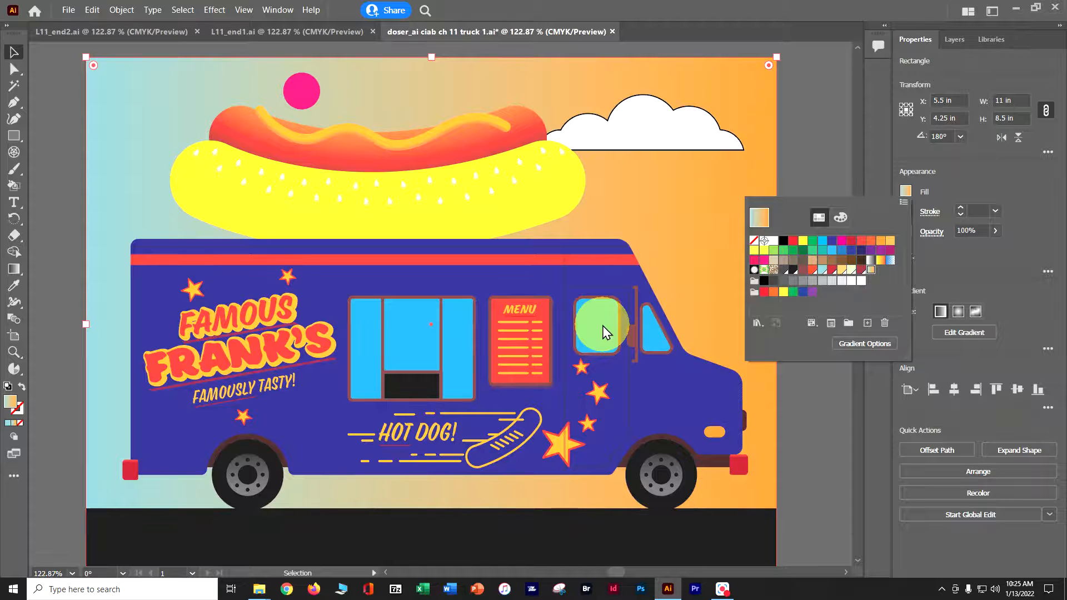
Filter the swatches to gradient swatches only, restore the display of all swatches and close them
left_click(812, 324)
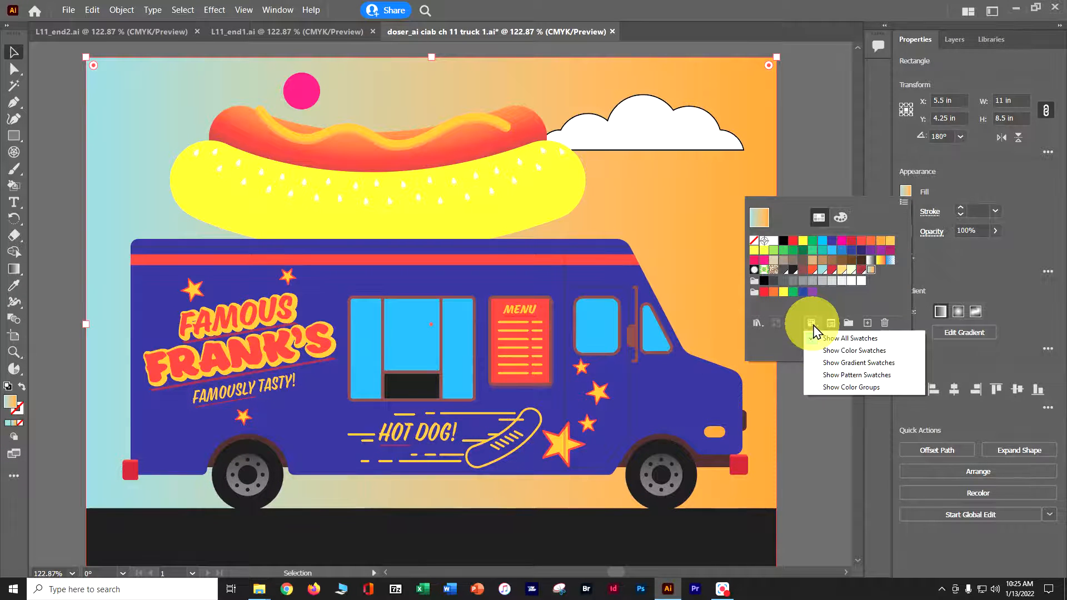
left_click(834, 364)
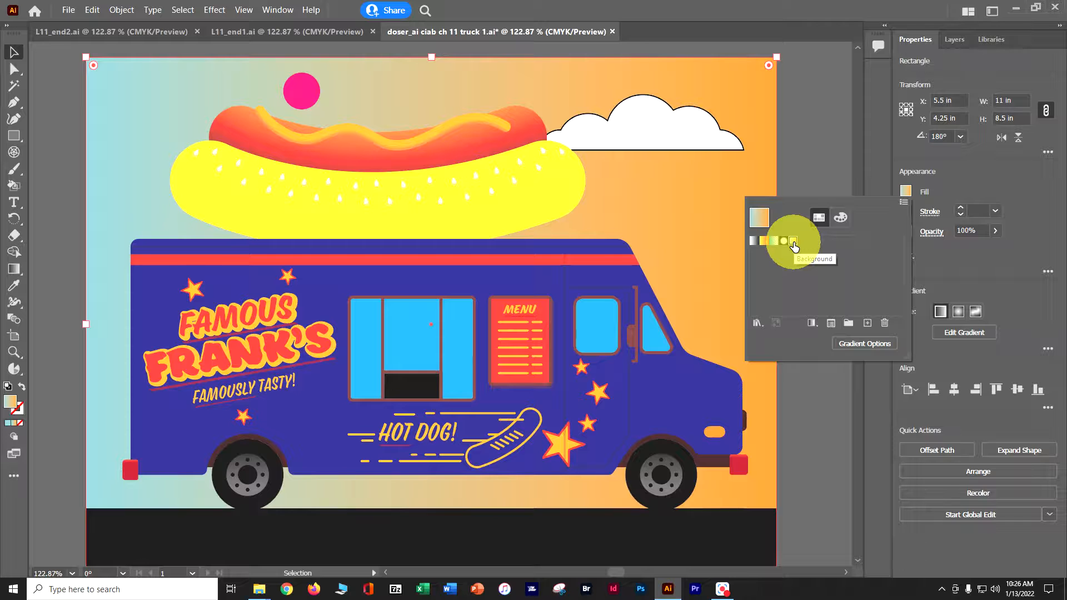
left_click(815, 324)
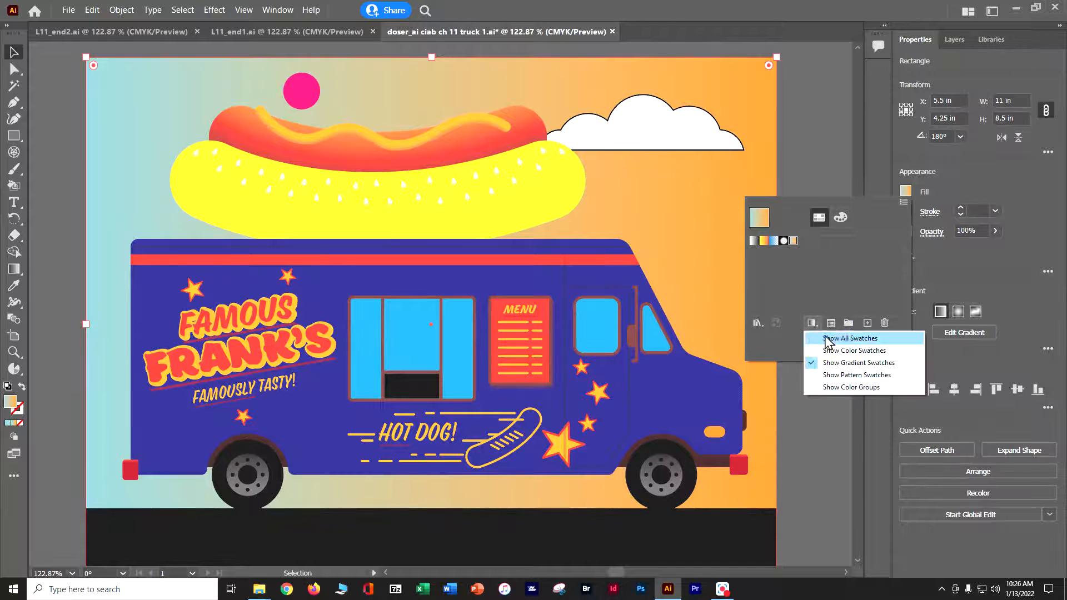
left_click(825, 338)
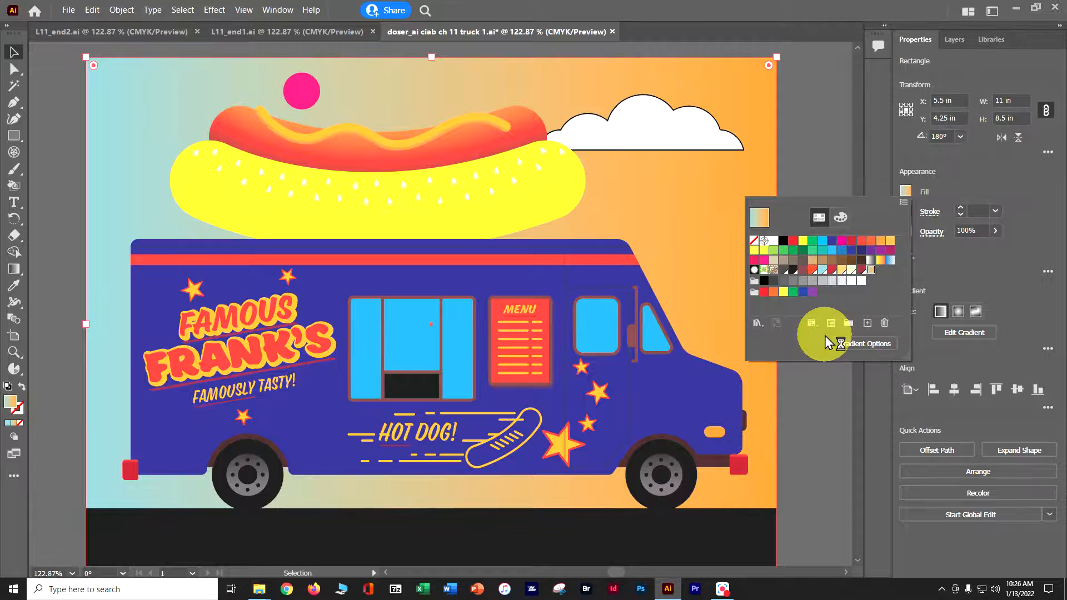
key("Escape")
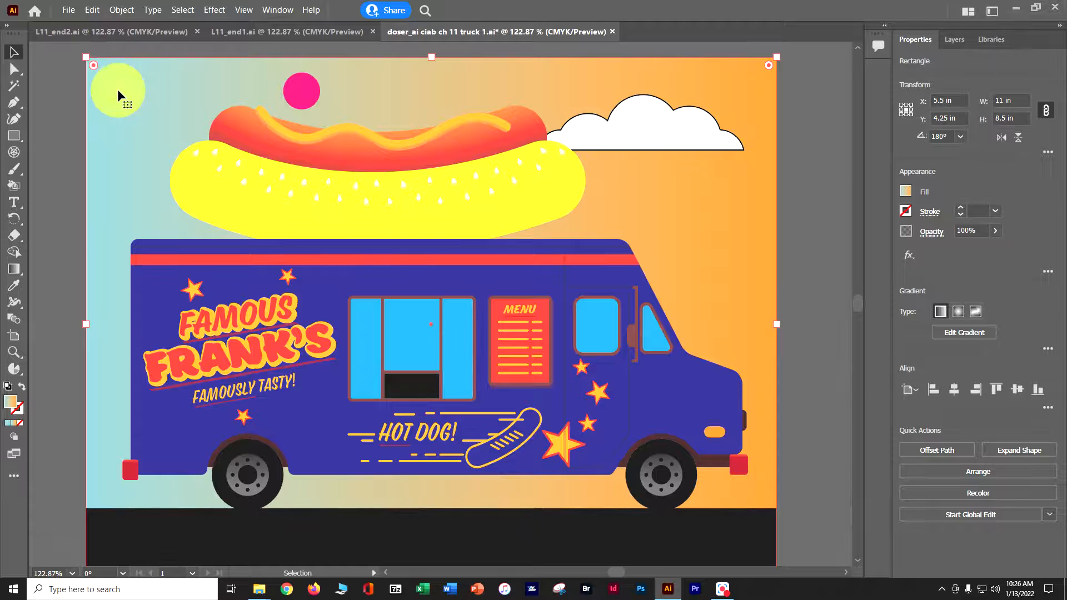
Isolate the background rectangle and redraw its gradient straight down, with light blue at the upper end and orange at the lower end
double_click(118, 89)
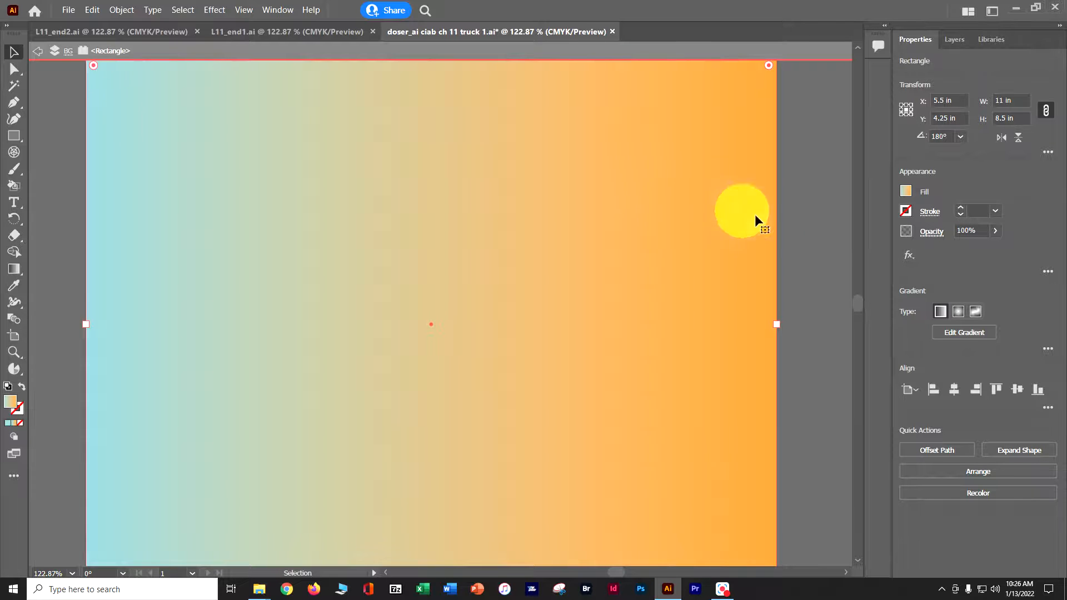
left_click(962, 334)
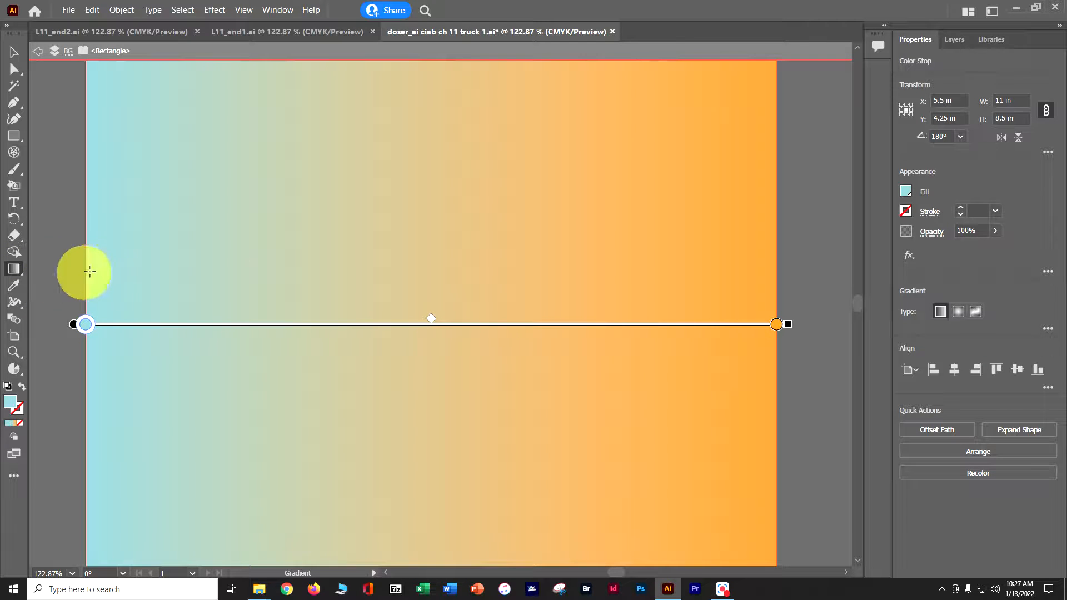
mouse_move(439, 92)
left_mouse_down()
mouse_move(432, 495)
mouse_move(442, 502)
left_mouse_up()
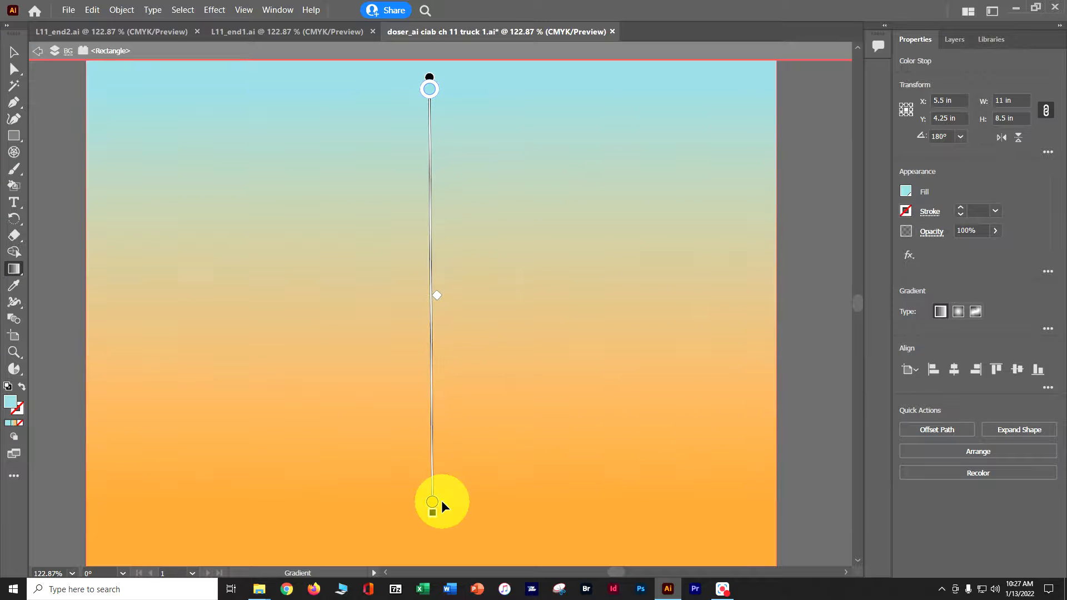
left_click_drag(743, 74, 165, 546)
mouse_move(217, 131)
left_mouse_down()
mouse_move(436, 273)
mouse_move(637, 510)
left_mouse_up()
mouse_move(437, 110)
left_mouse_down()
mouse_move(453, 239)
mouse_move(424, 479)
mouse_move(439, 479)
left_mouse_up()
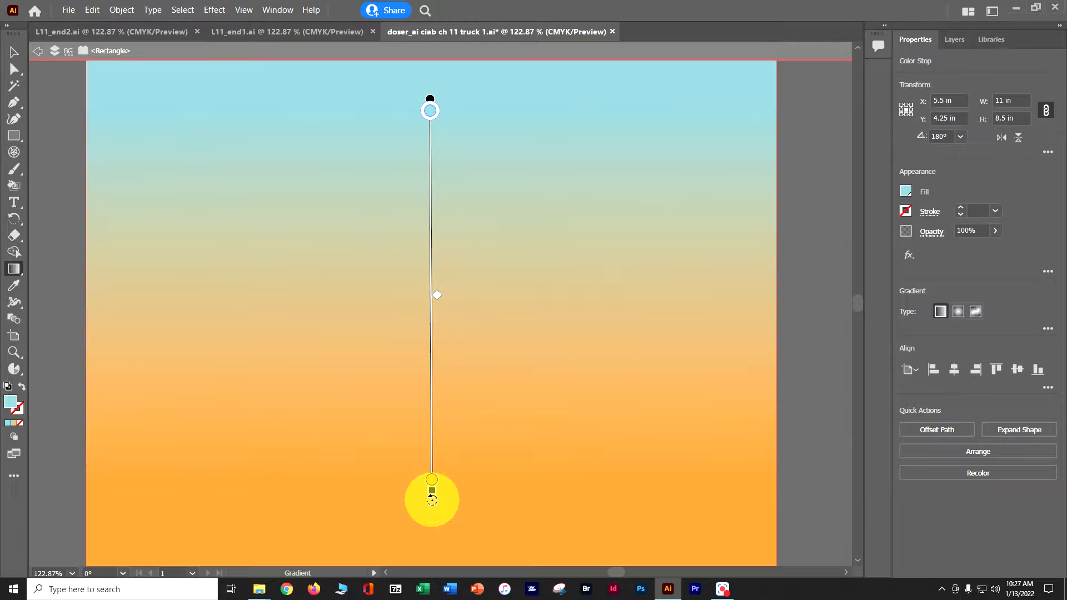
Rotate the background gradient freehand to an angle of about -68°
mouse_move(432, 501)
left_mouse_down()
mouse_move(434, 487)
mouse_move(511, 483)
mouse_move(586, 505)
left_mouse_up()
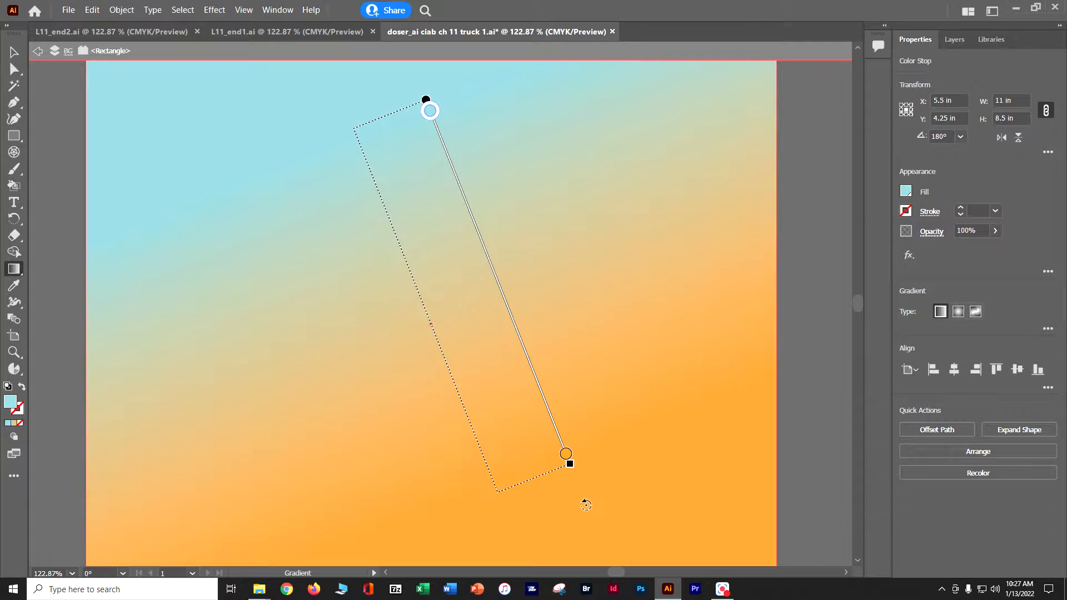
left_click_drag(586, 505, 587, 503)
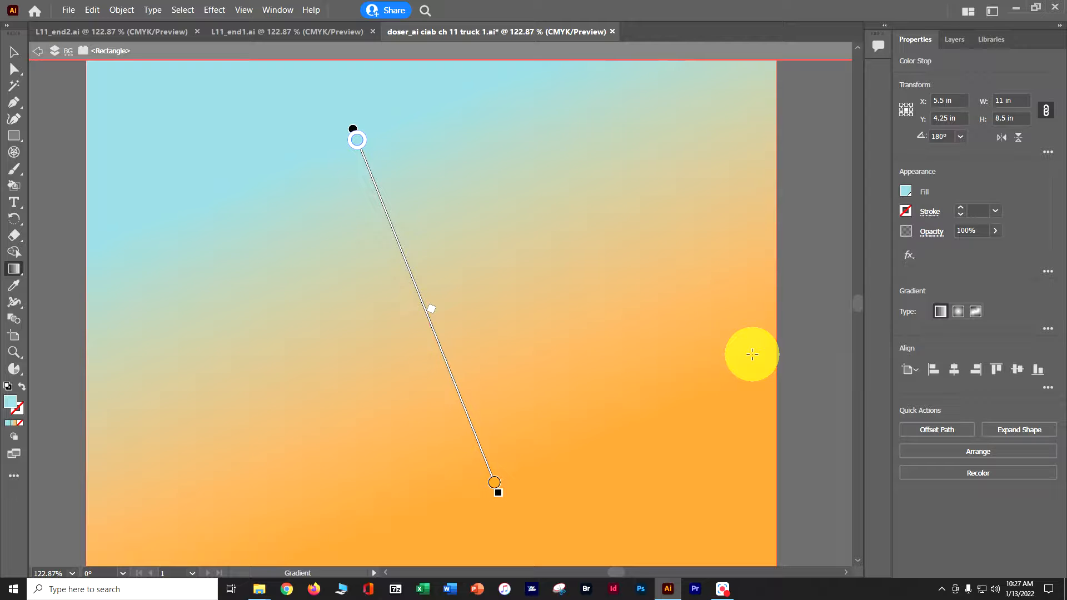
Set the background gradient's angle to exactly -90° in the gradient settings
double_click(15, 270)
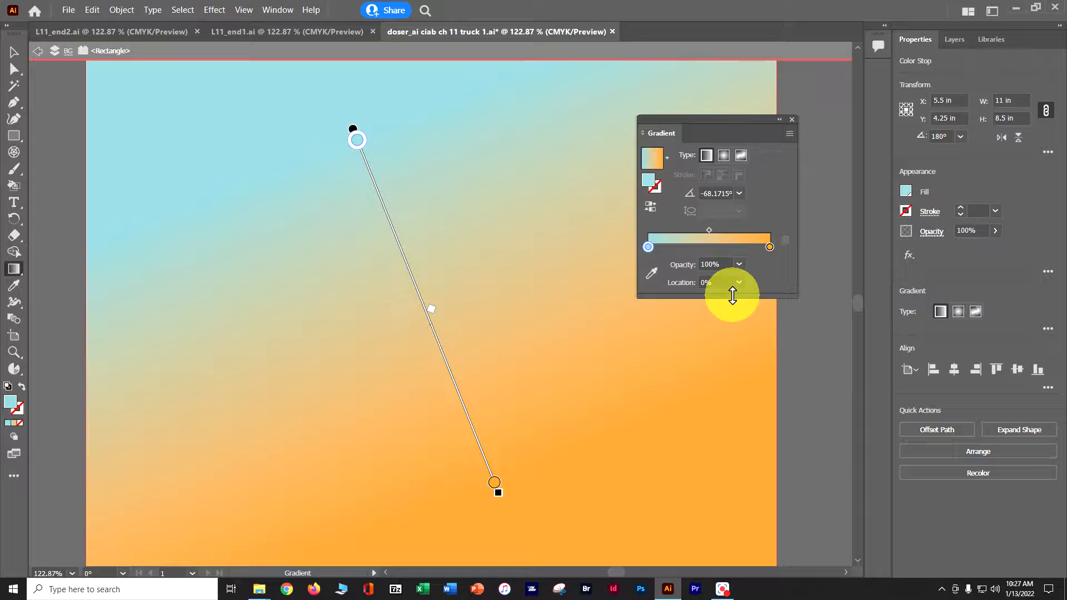
left_click(739, 194)
left_click(732, 195)
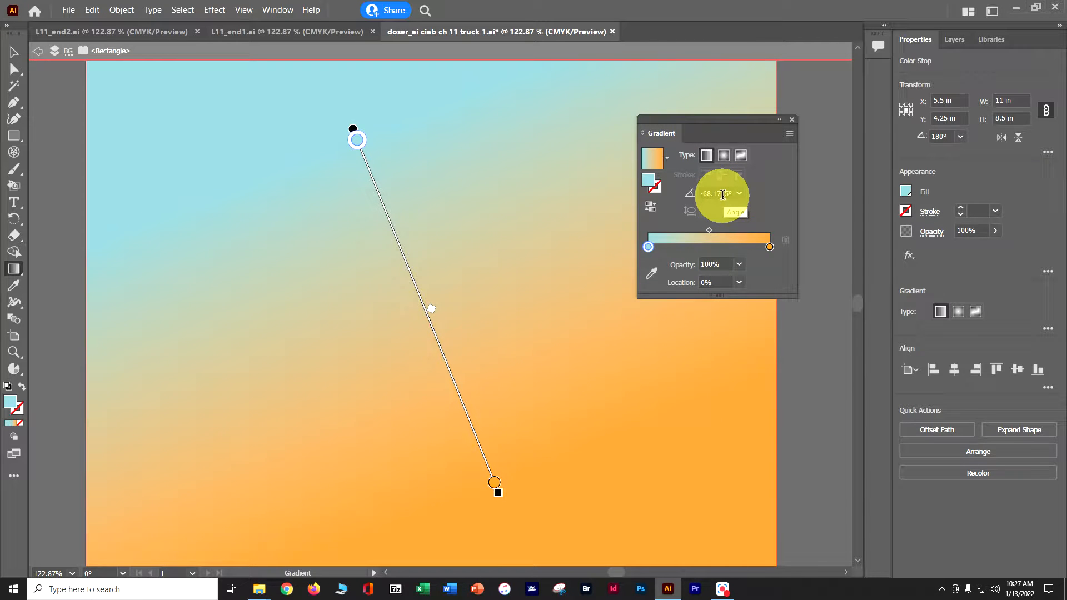
key("minus")
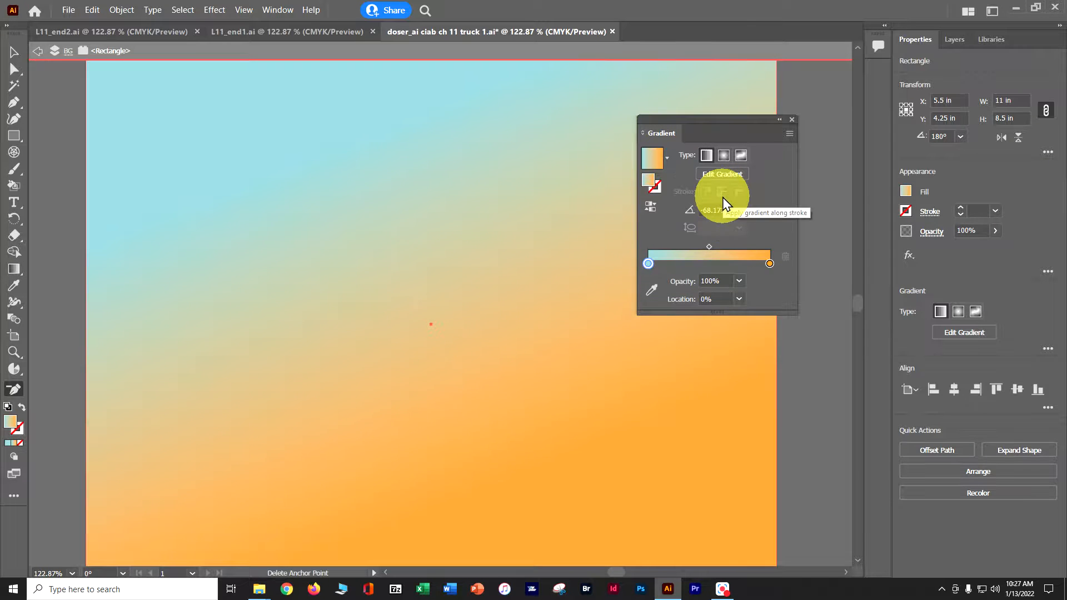
left_click(712, 209)
type("-9")
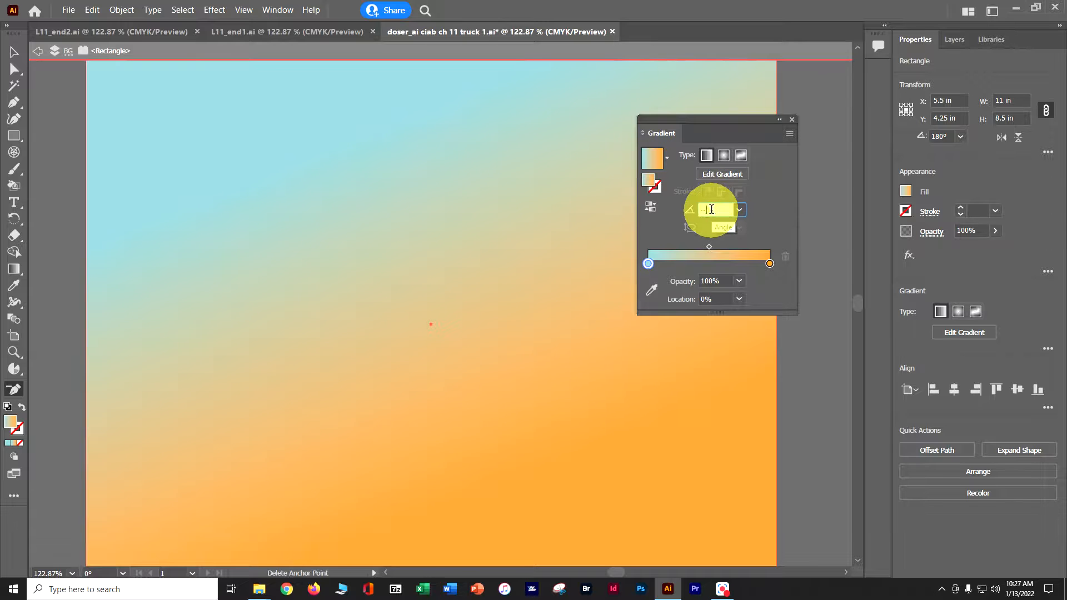
key("BackSpace")
key("BackSpace")
type("-90")
key("Tab")
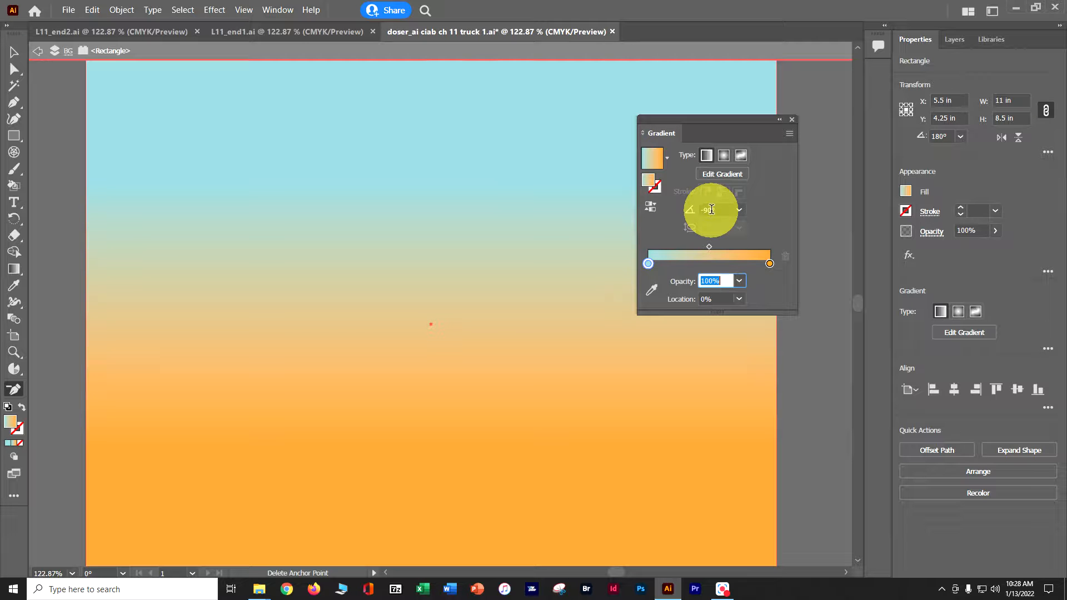
Lock the background rectangle and exit isolation mode
left_click(124, 12)
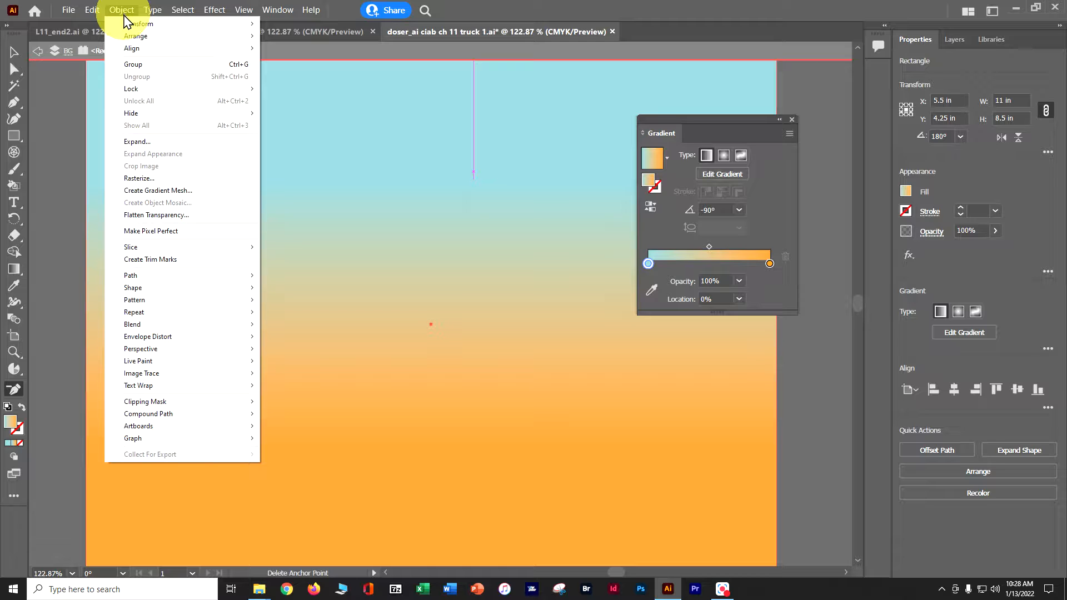
mouse_move(125, 90)
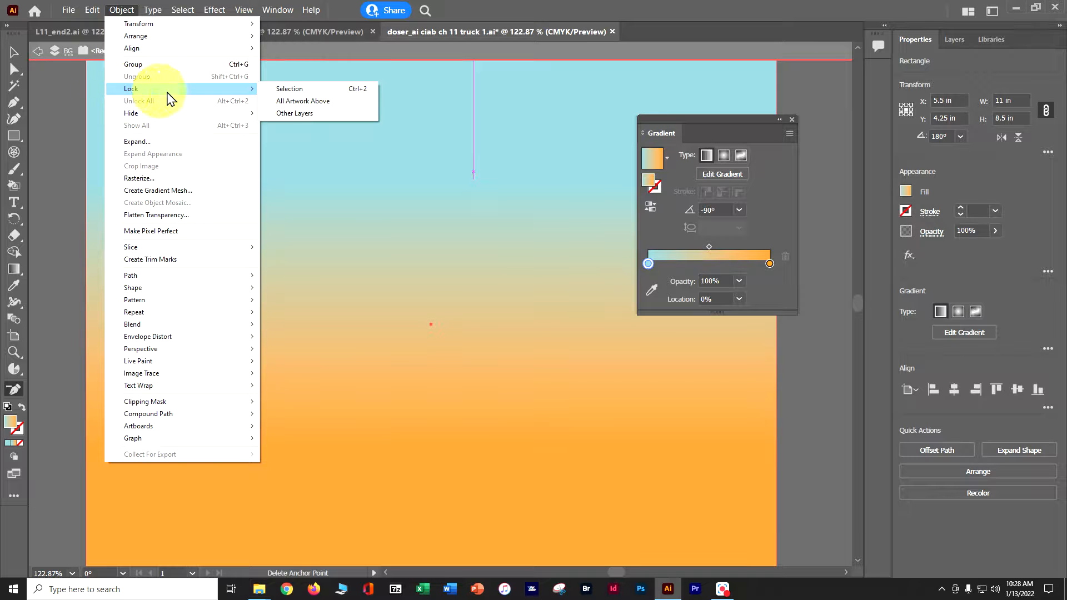
left_click(278, 90)
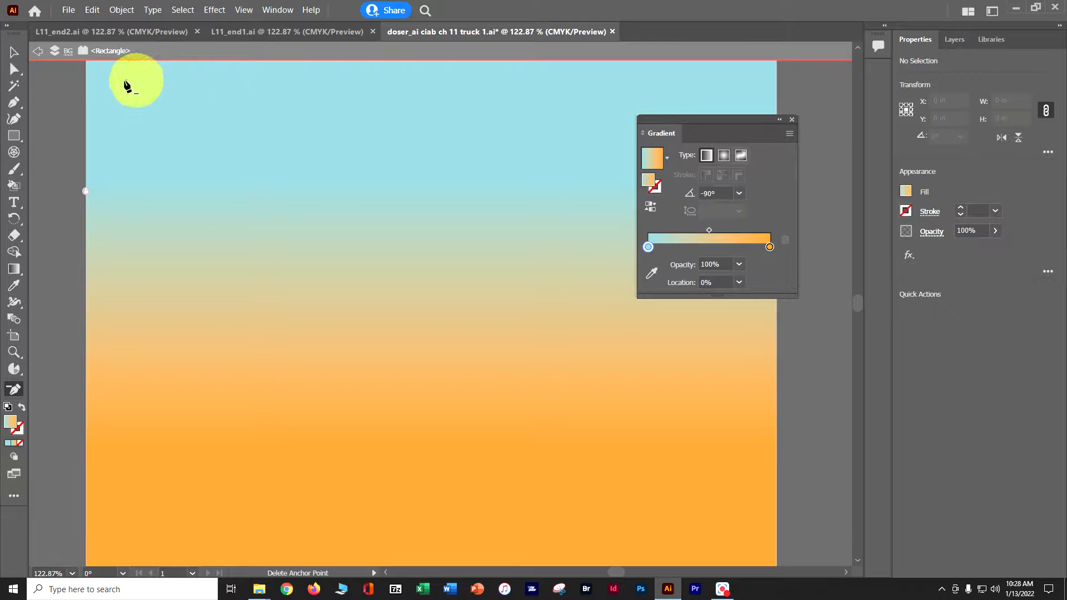
left_click(12, 53)
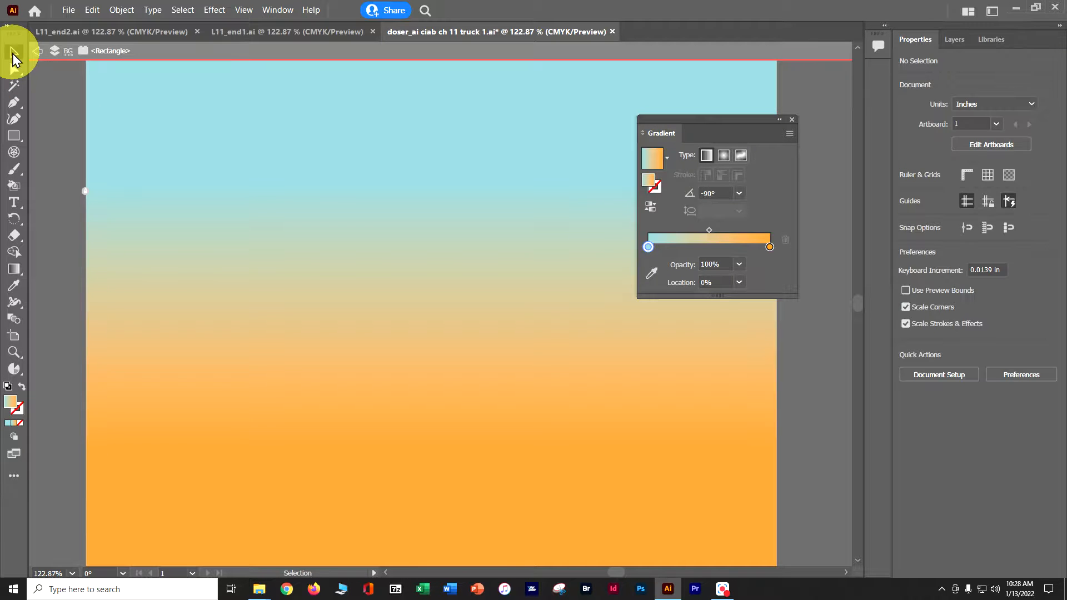
key("Escape")
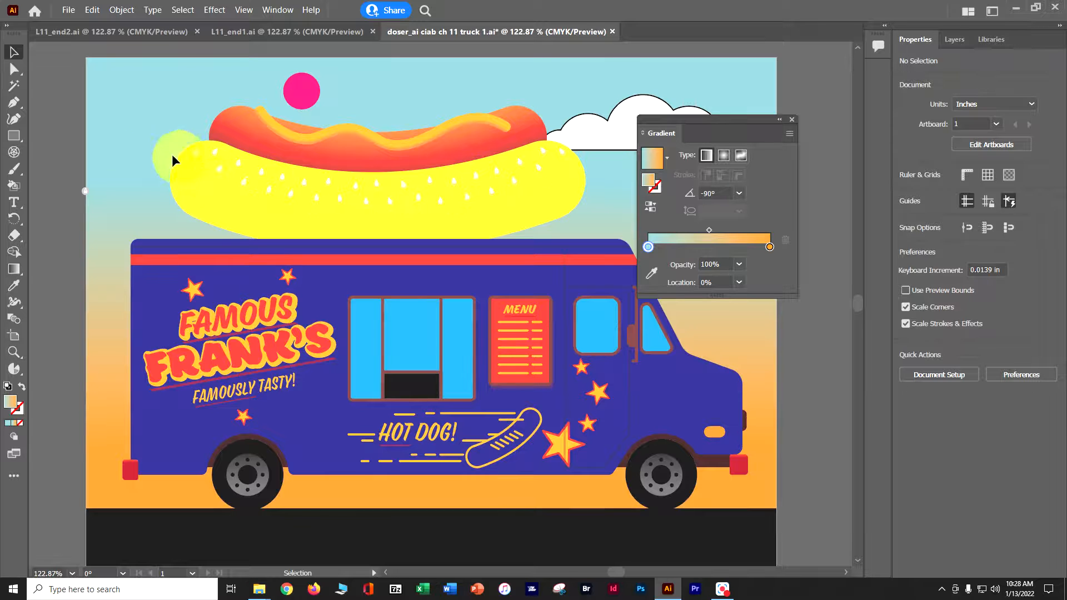
Apply the gradient to the stroke of the yellow hot dog bun path, running across the stroke
left_click_drag(159, 189, 371, 219)
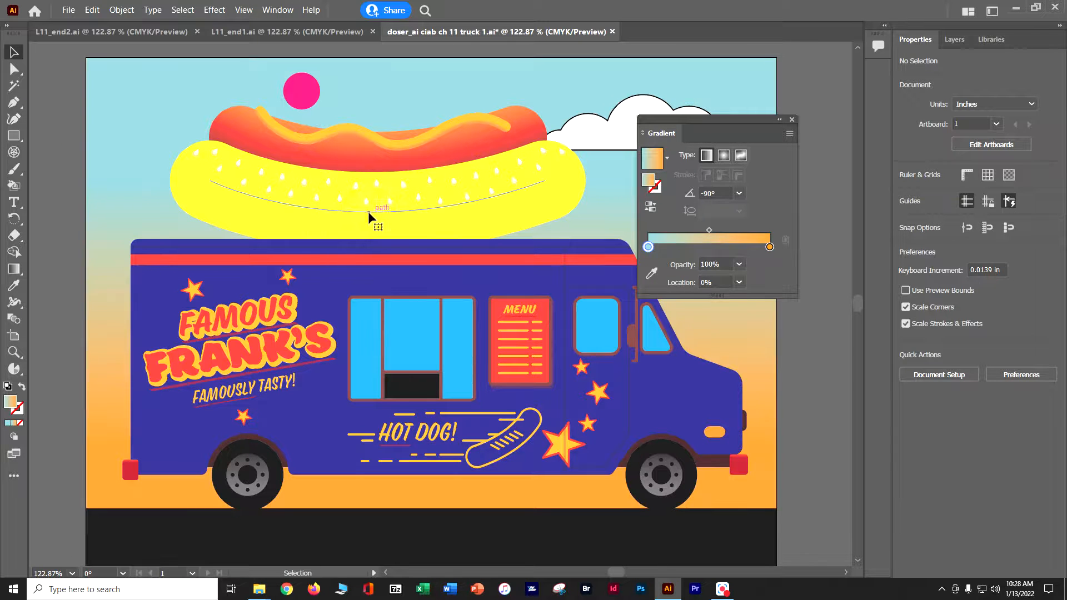
left_click(369, 217)
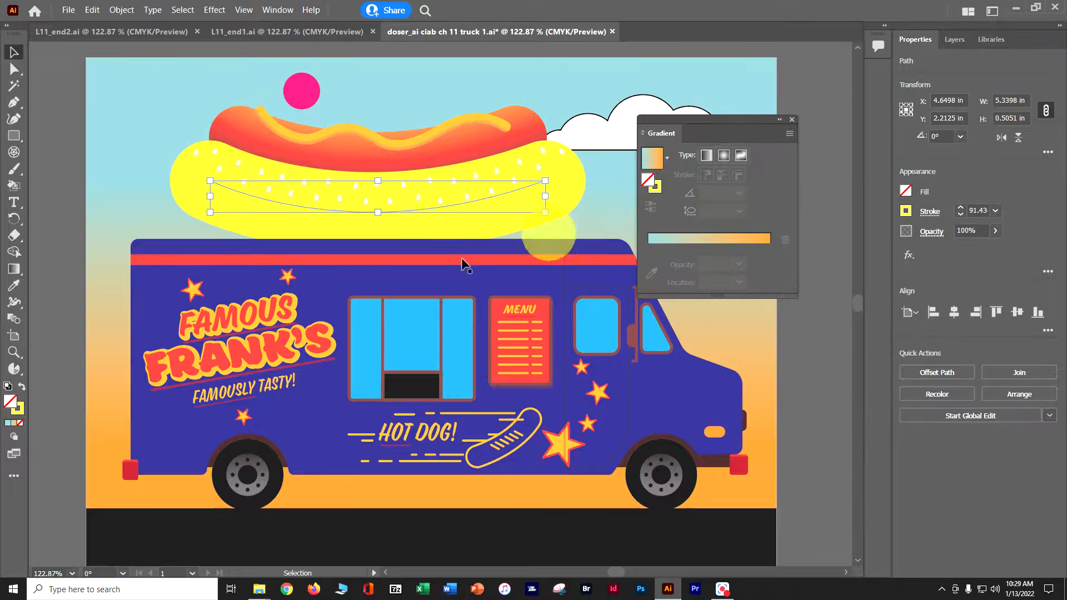
left_click(21, 416)
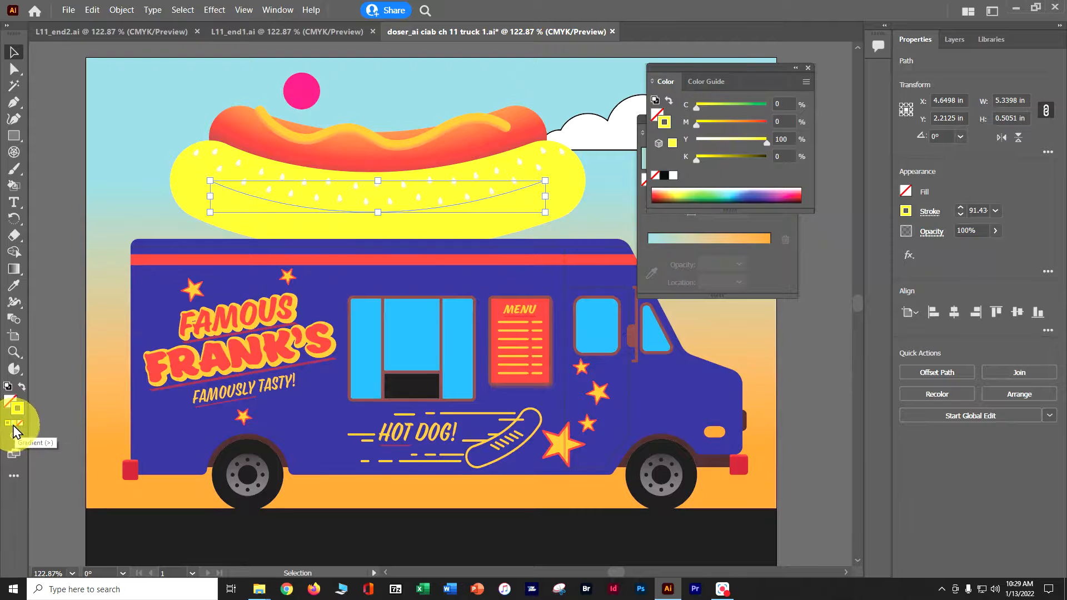
left_click(12, 425)
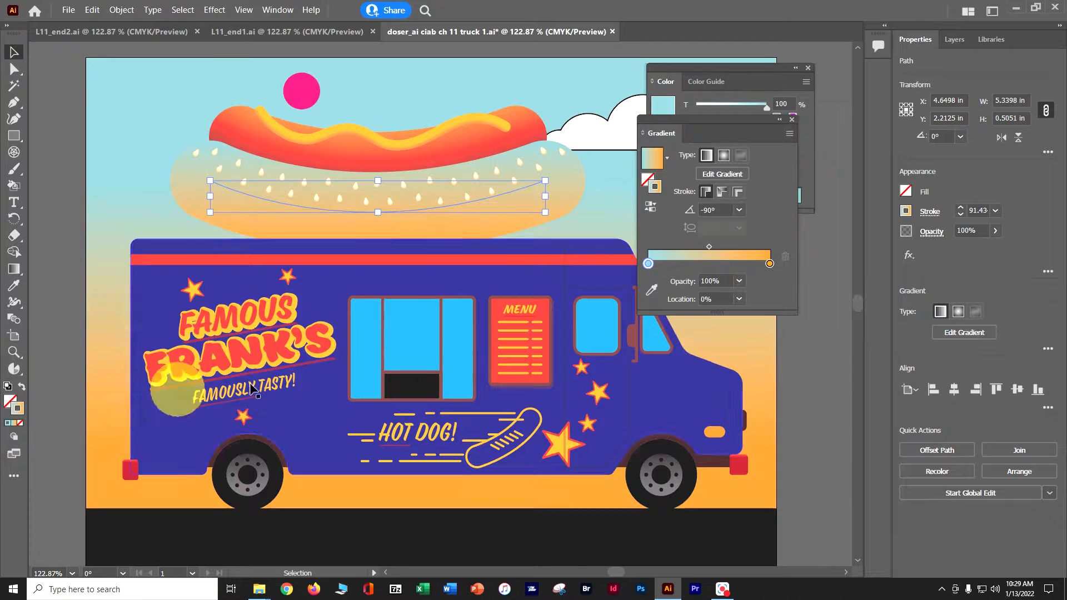
left_click(650, 192)
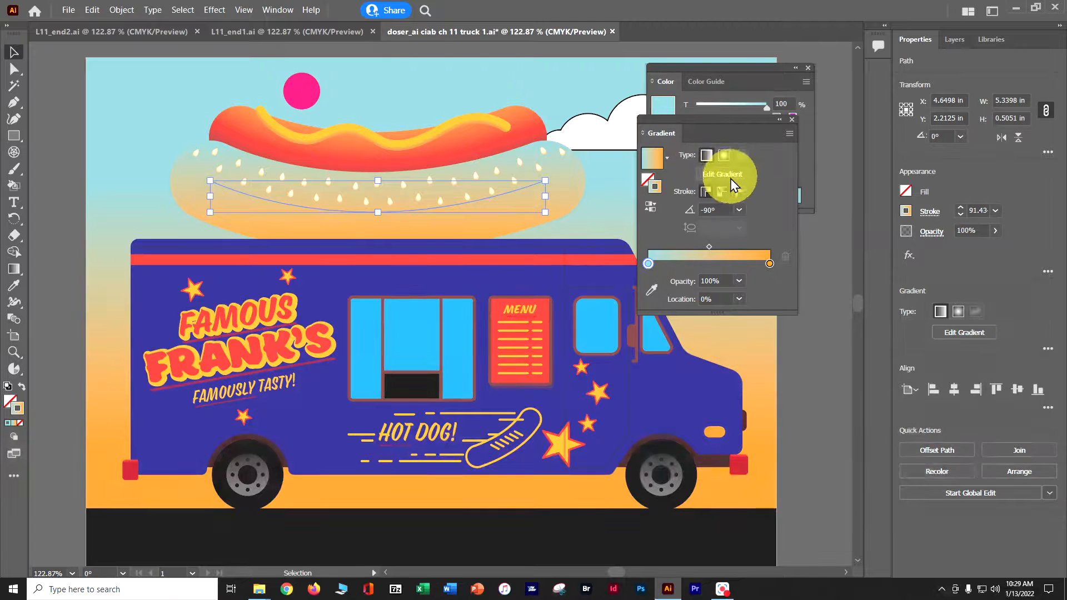
left_click(739, 193)
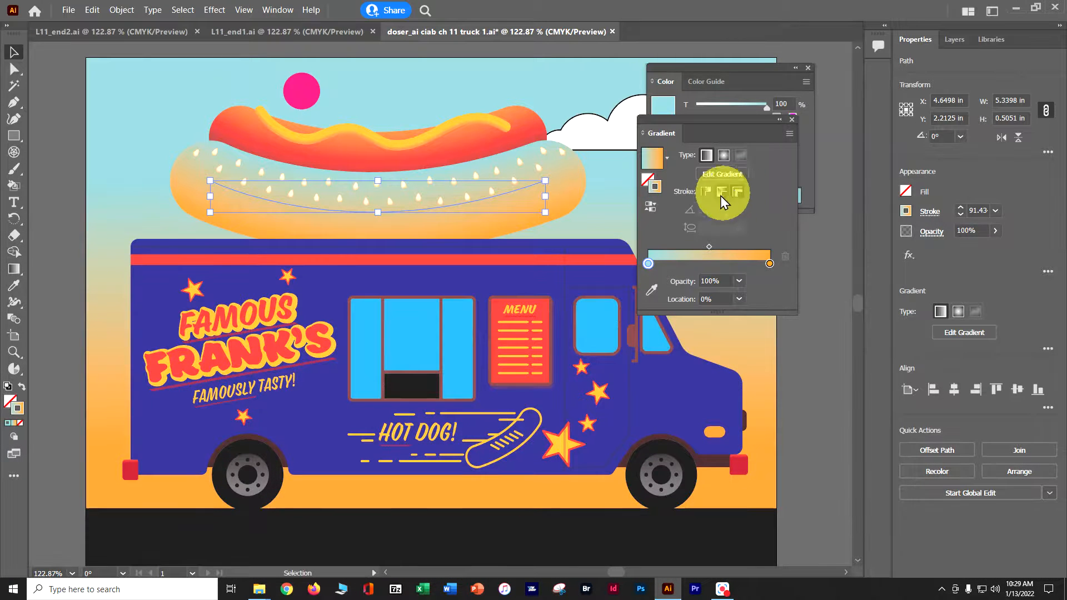
Set the first color stop of the bun's stroke gradient to Peach and the last stop to Red
double_click(648, 263)
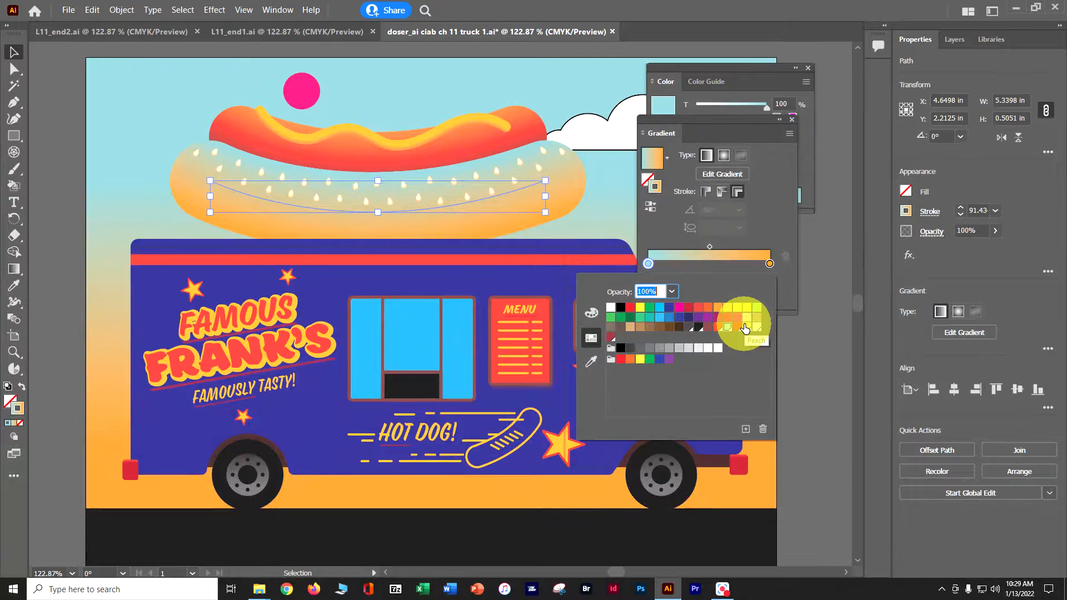
left_click(745, 326)
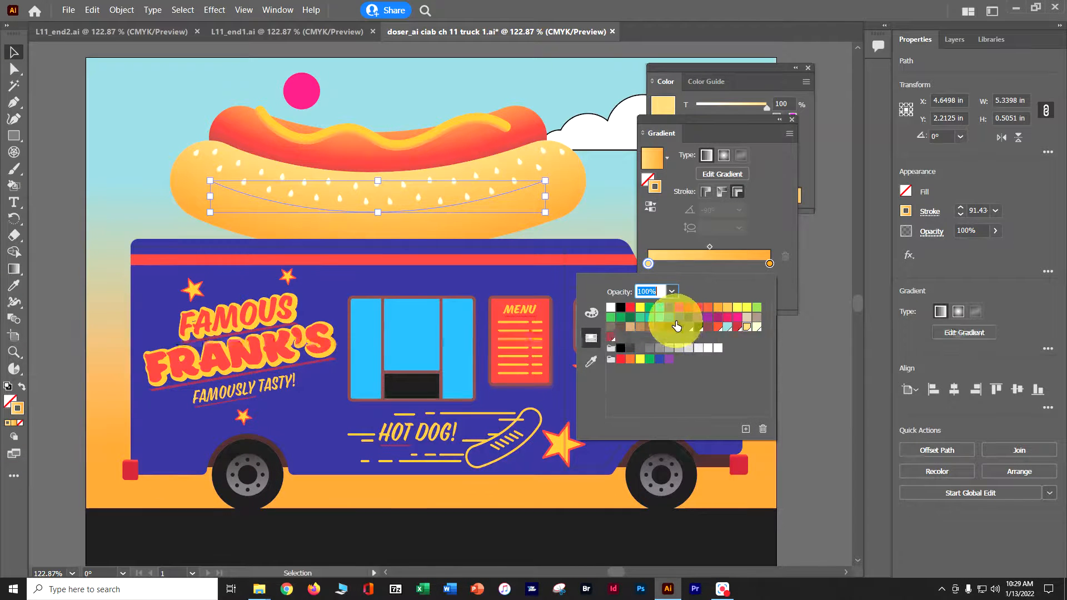
left_click(769, 264)
double_click(769, 265)
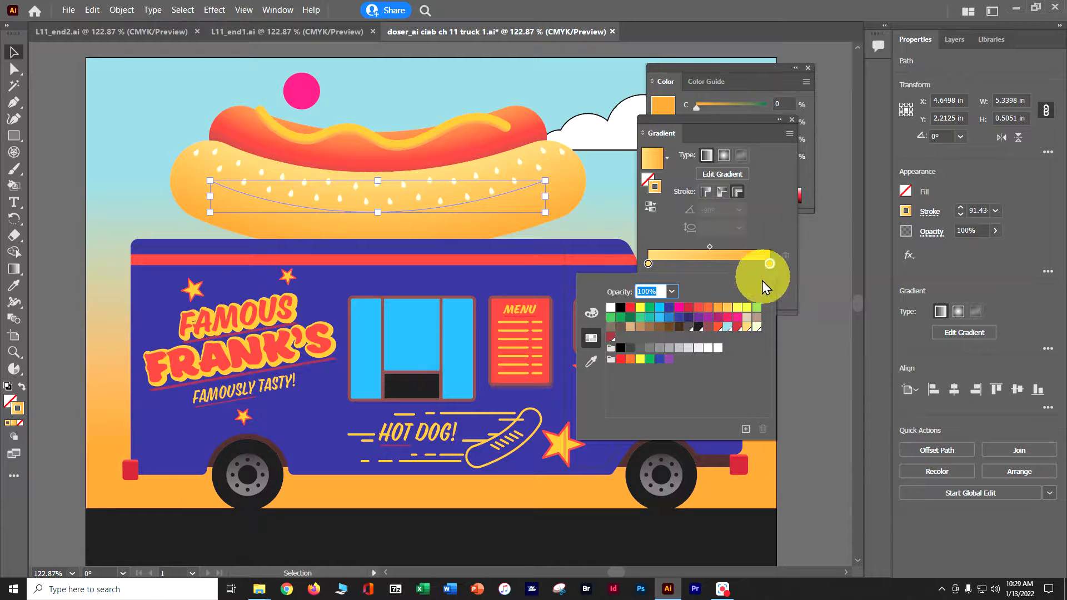
left_click(737, 328)
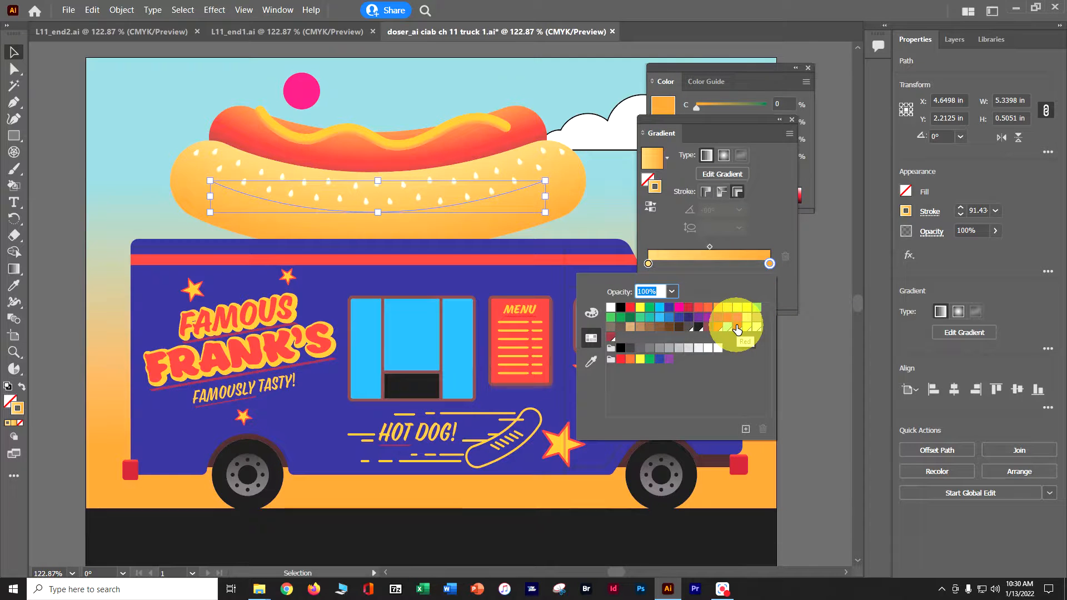
left_click(738, 328)
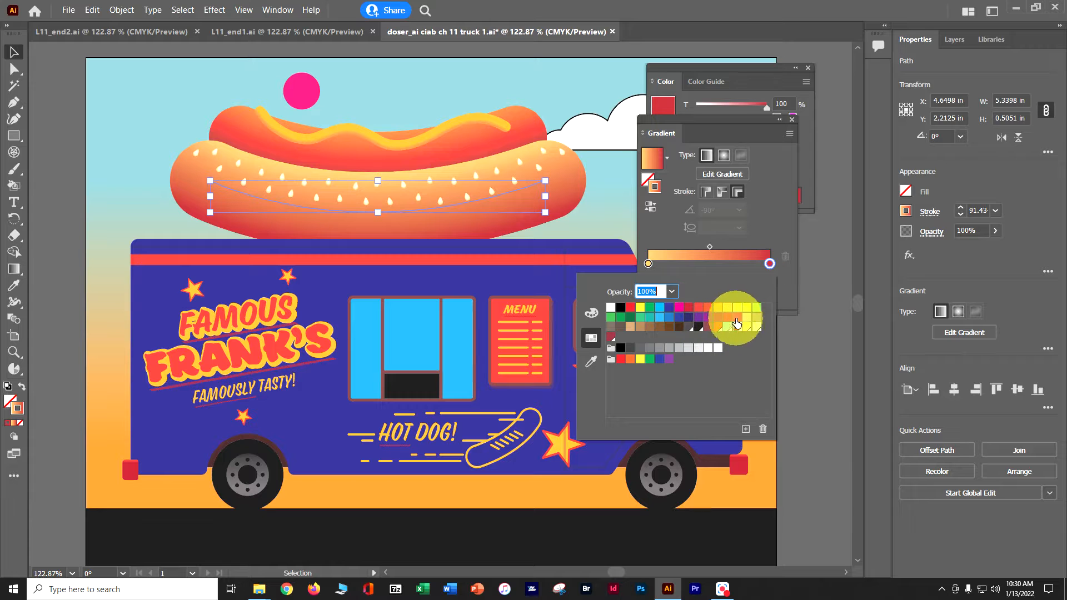
left_click(766, 261)
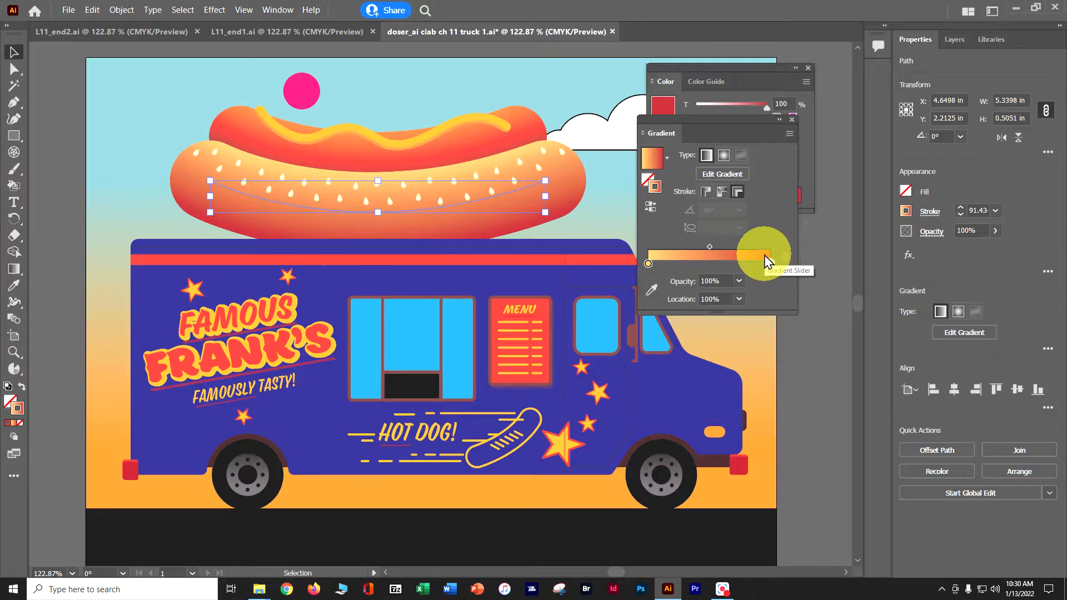
Add a middle color stop to the bun's stroke gradient, color it Orange red and set its location to 50%
left_click(709, 247)
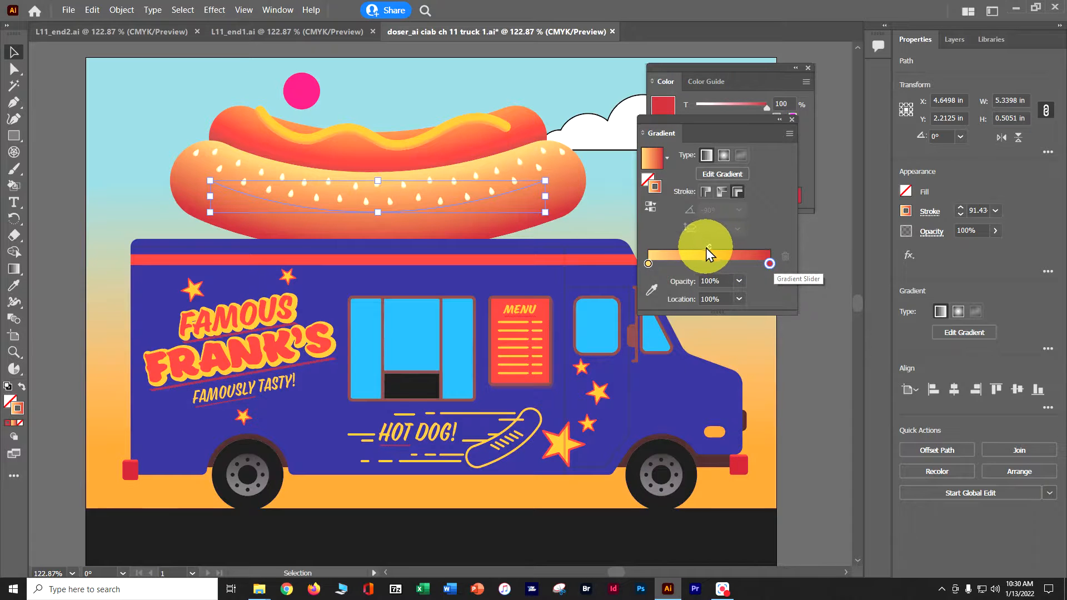
mouse_move(711, 246)
left_mouse_down()
mouse_move(731, 247)
mouse_move(660, 249)
mouse_move(706, 249)
left_mouse_up()
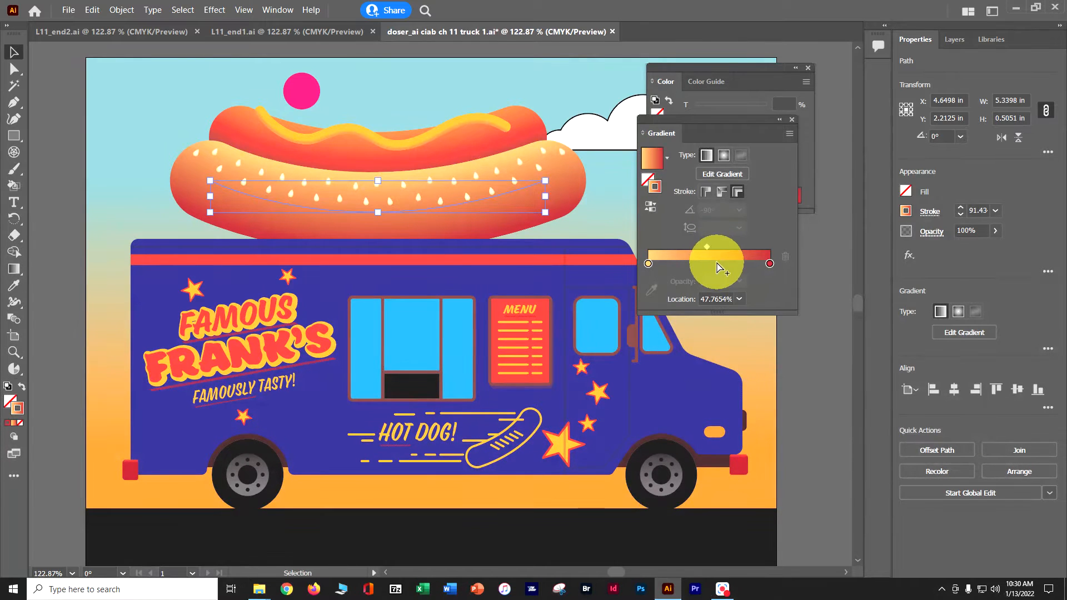
left_click(710, 266)
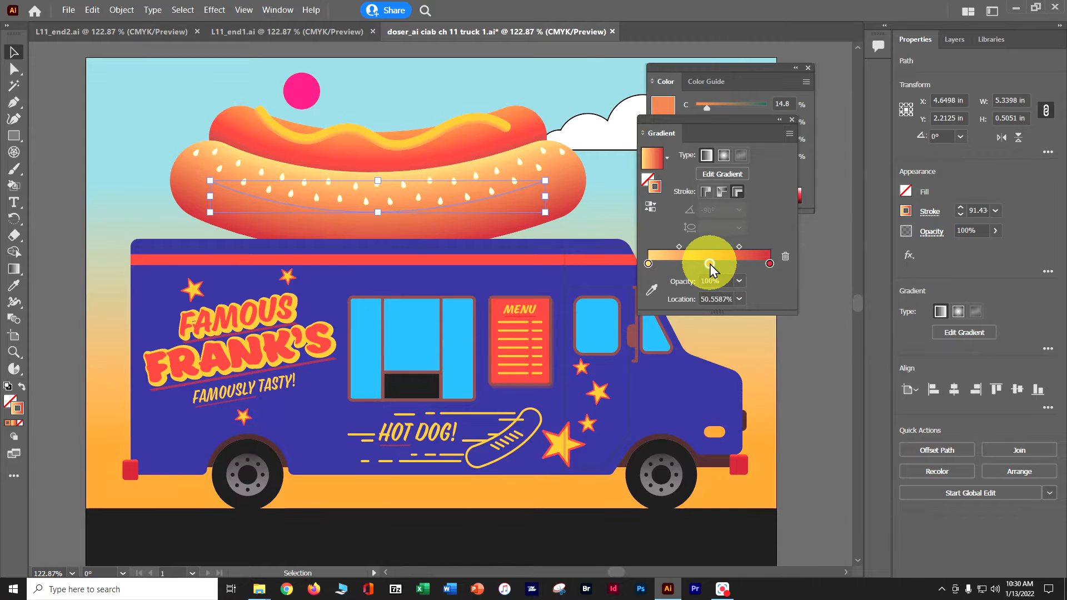
double_click(710, 265)
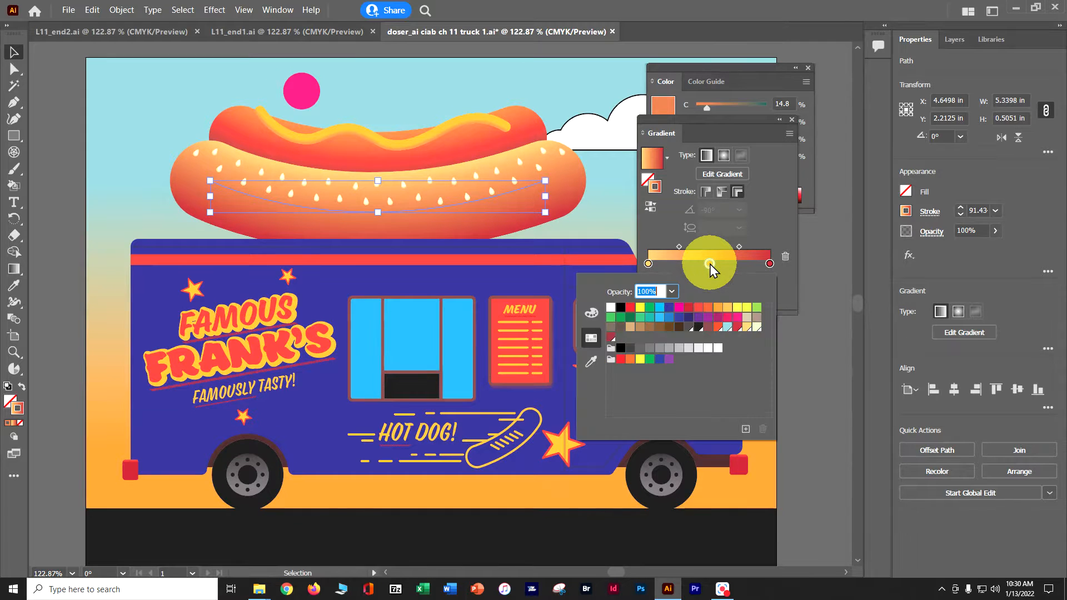
left_click(717, 327)
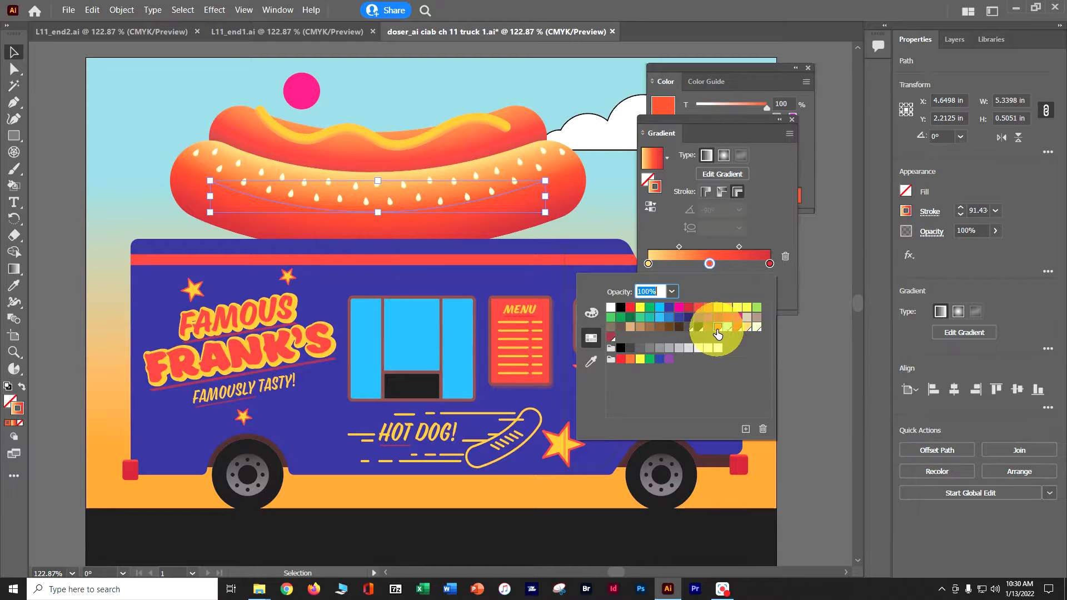
key("Escape")
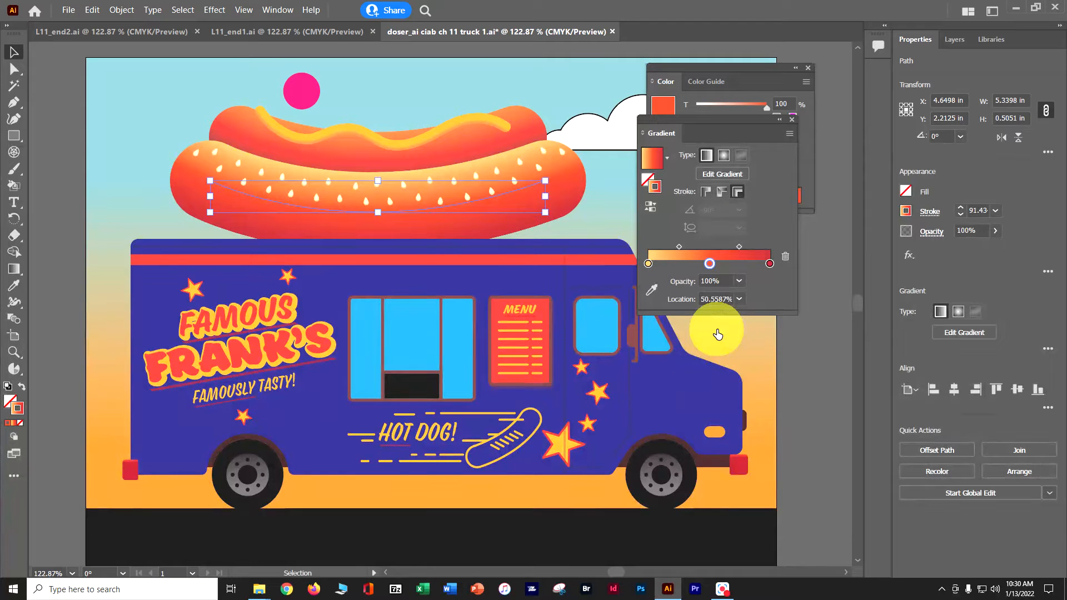
left_click(739, 299)
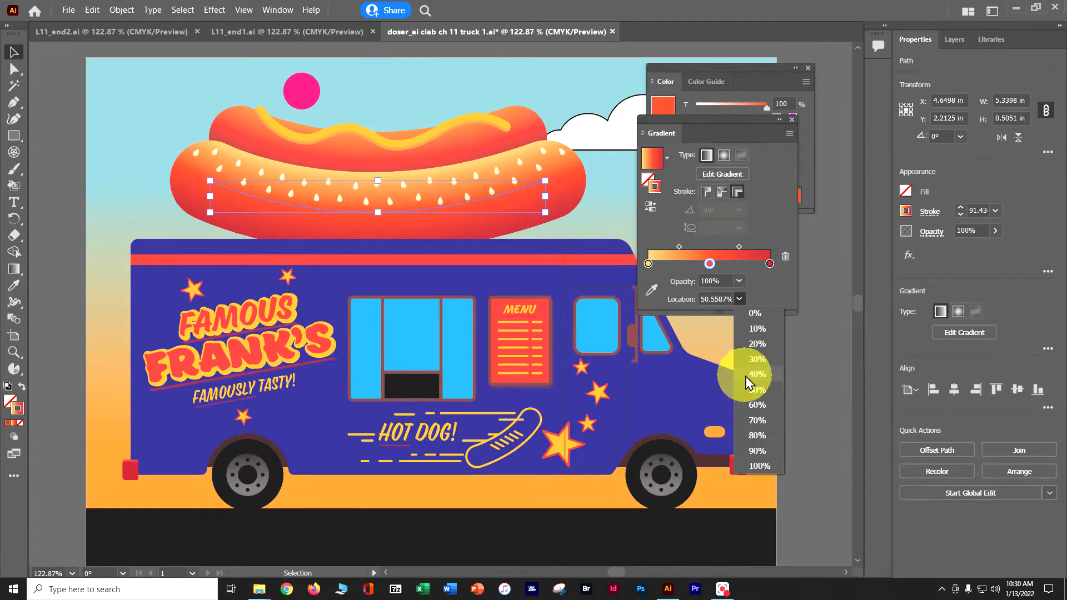
left_click(756, 390)
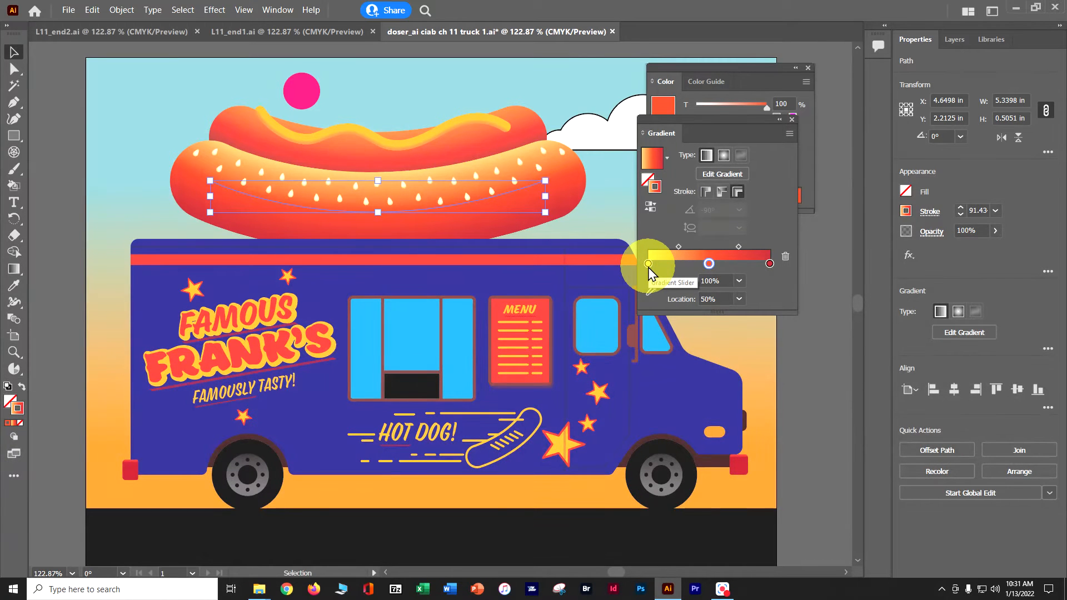
Duplicate the Peach stop at about 71% in the stroke gradient, and remove the duplicate
left_click_drag(649, 268, 735, 266)
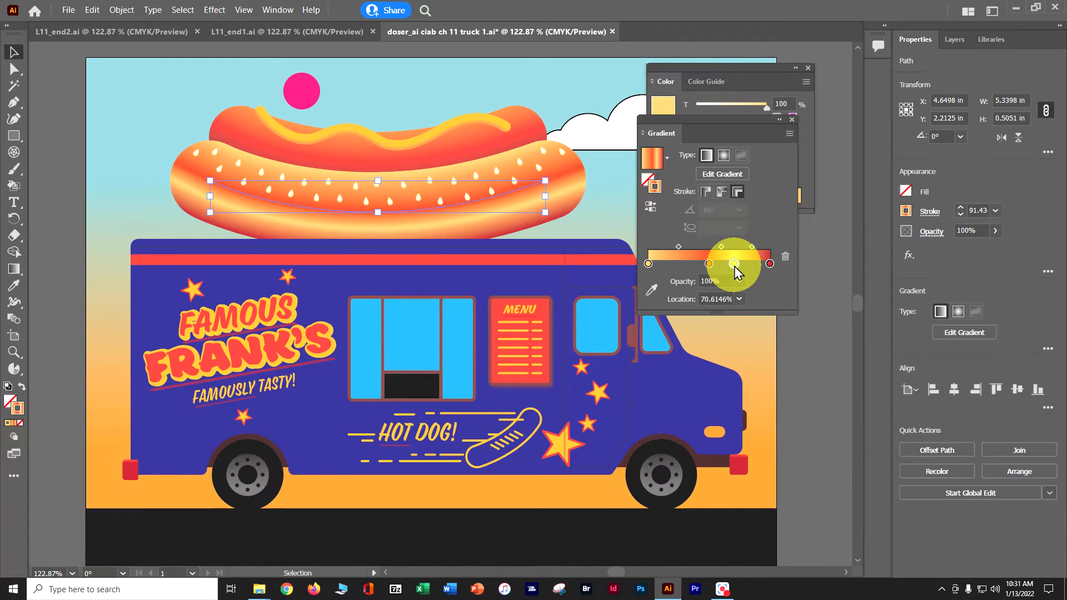
left_click_drag(735, 266, 742, 288)
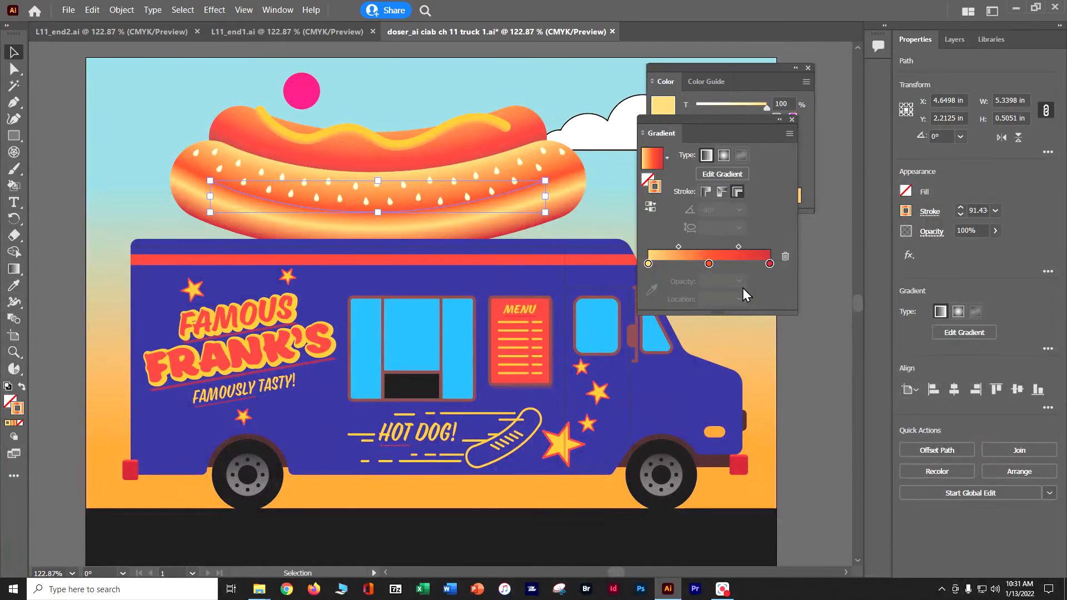
left_click(762, 289)
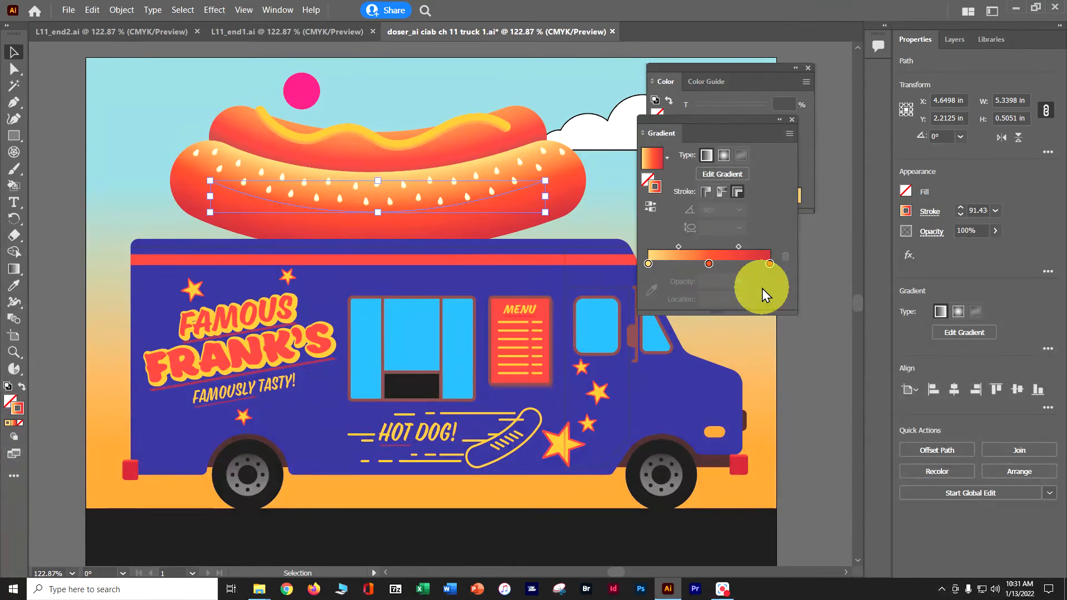
Move the Orange red stop to about 70% in the bun's stroke gradient and close the gradient settings
left_click(709, 263)
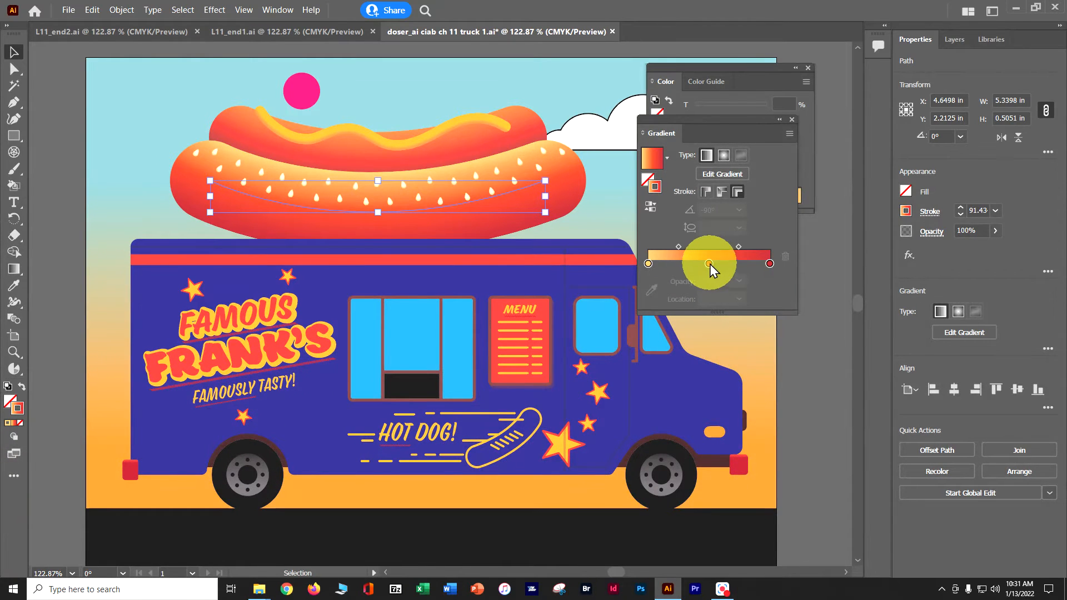
left_click_drag(710, 264, 736, 265)
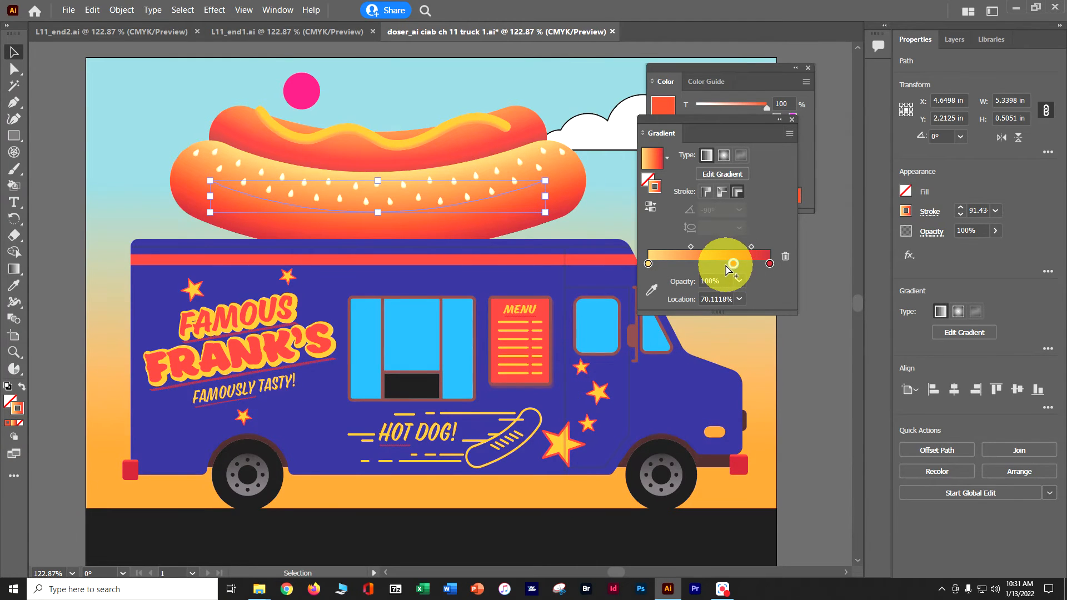
left_click(792, 120)
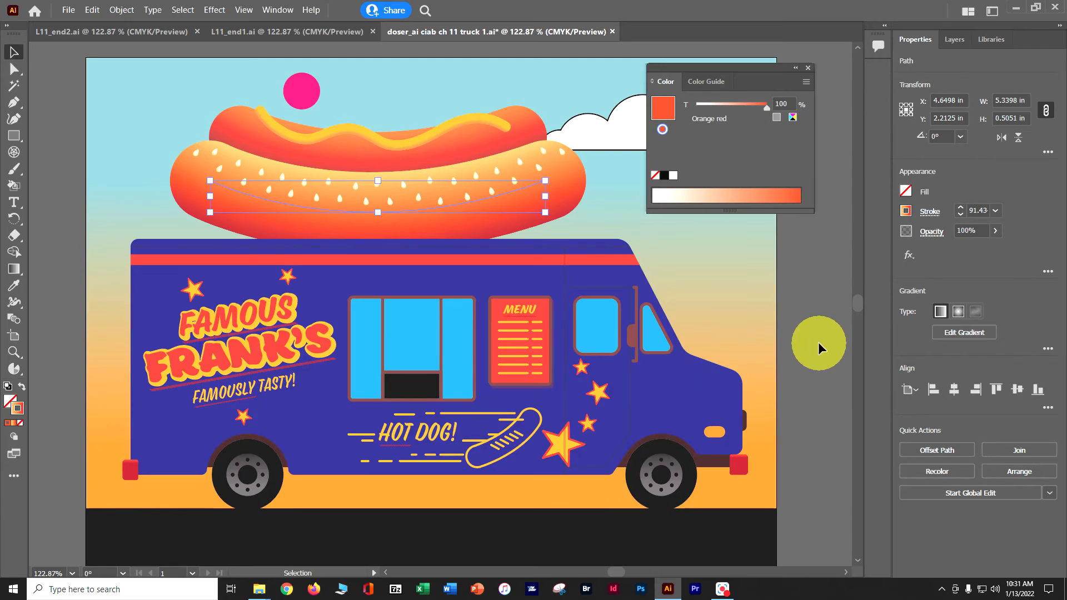
Save the food truck document
key("a")
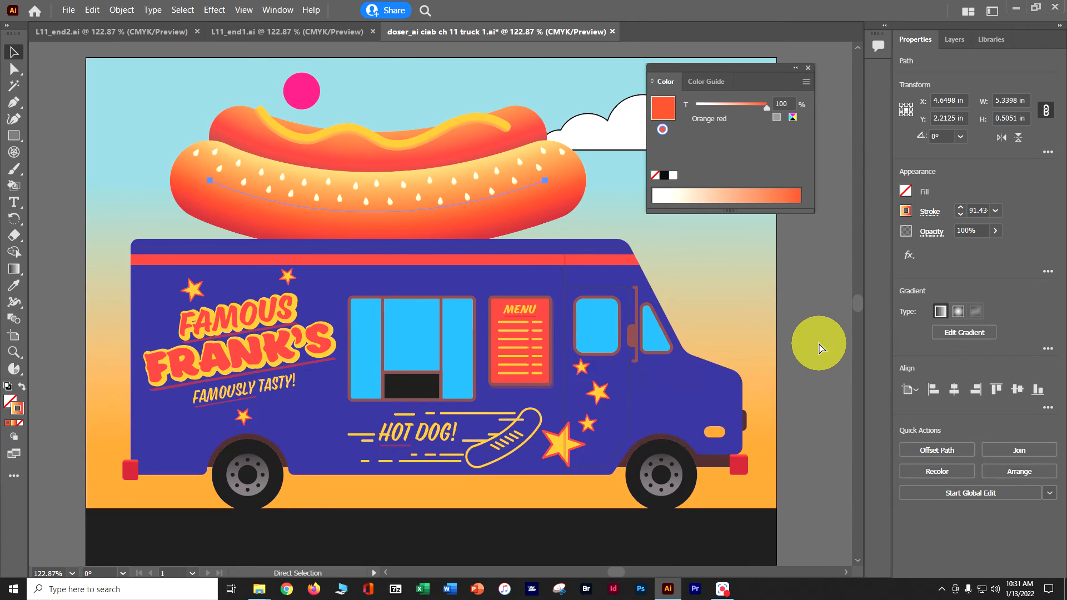
key("v")
key("ctrl+s")
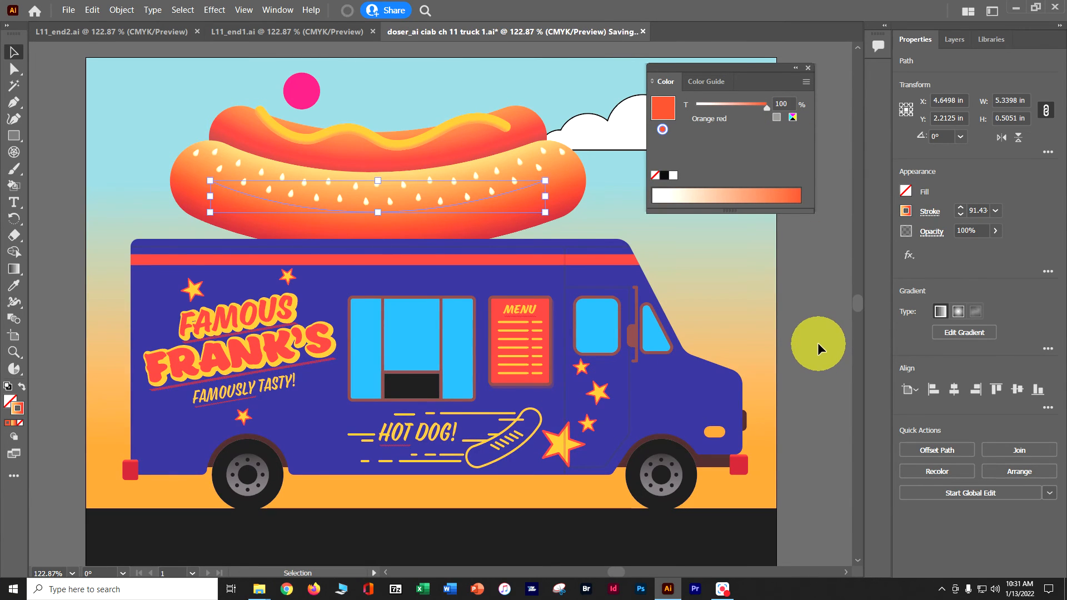